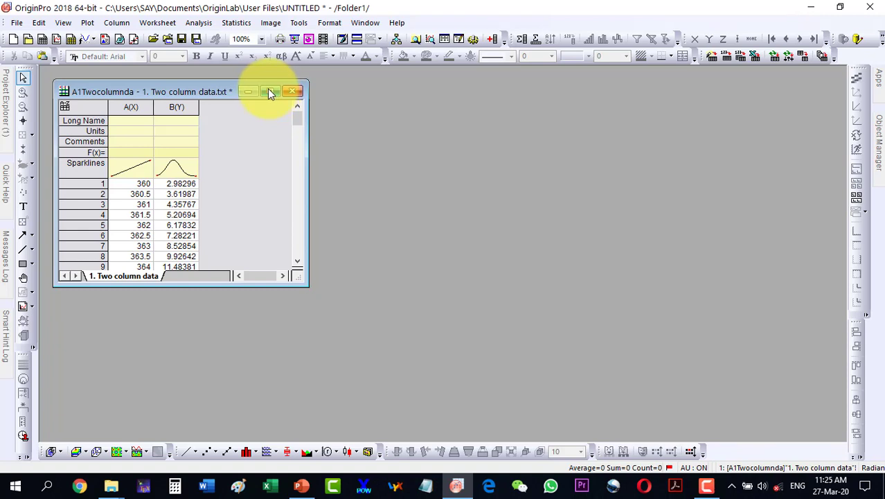
Move and enlarge the worksheet window, then zoom its contents to 160%.
drag(178, 88, 168, 76)
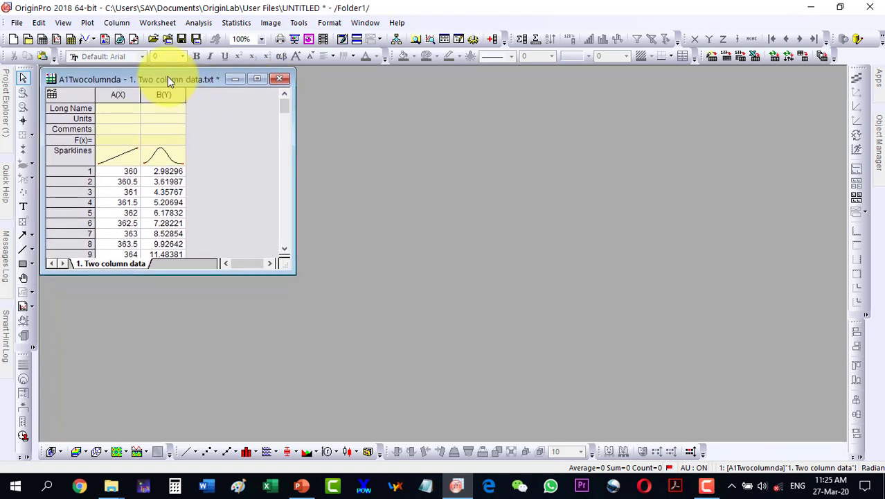
drag(292, 271, 402, 431)
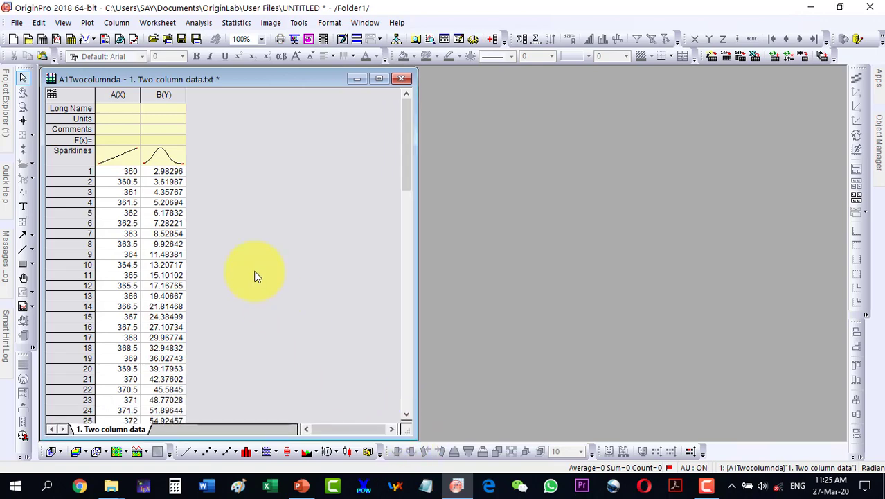
scroll(234, 241, up, 4)
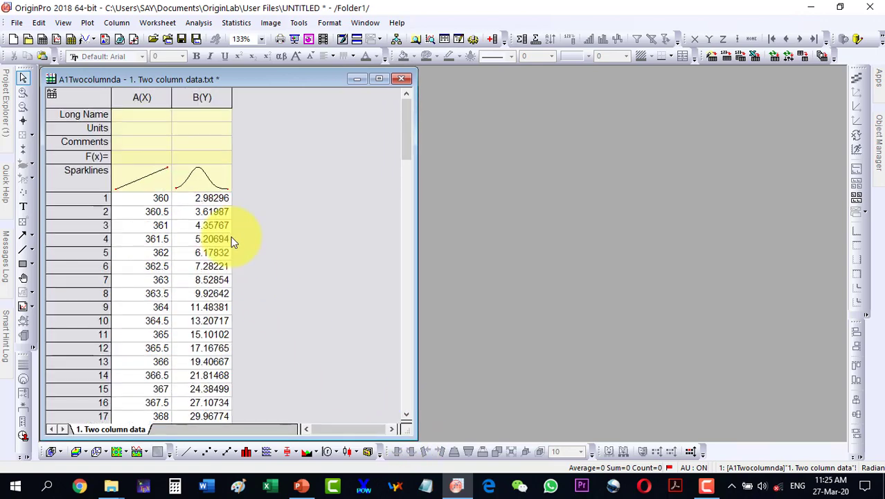
scroll(233, 241, up, 1)
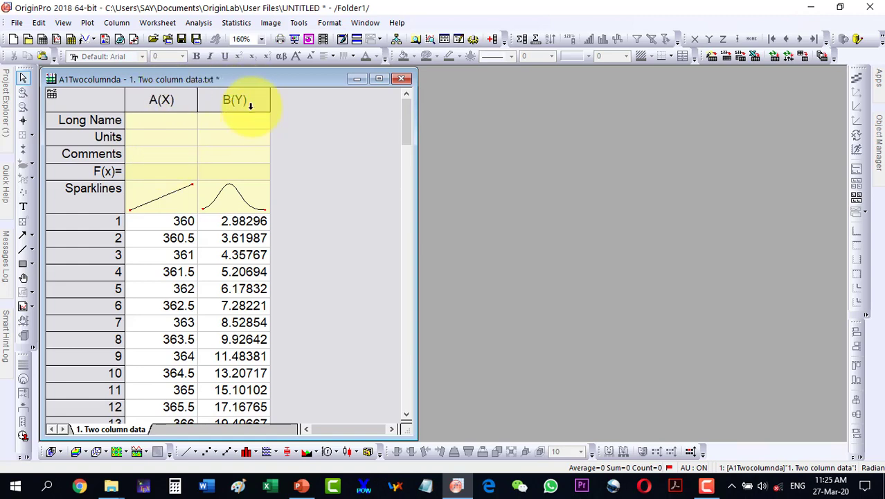
Give column A the long name Wavelength and units nm.
click(170, 121)
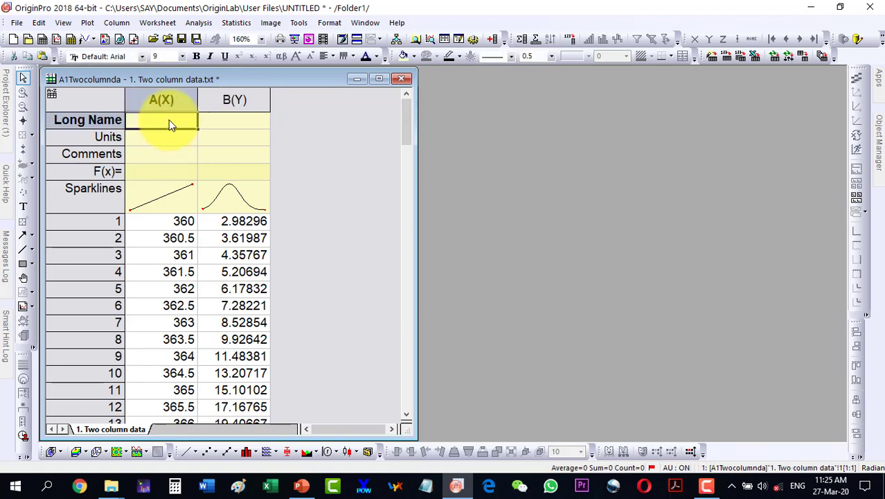
text(W)
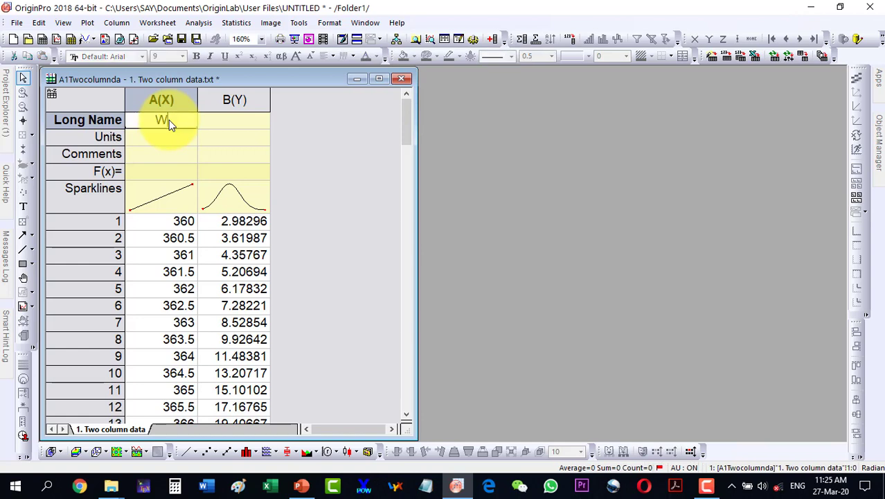
text(avelength)
key(Return)
click(149, 138)
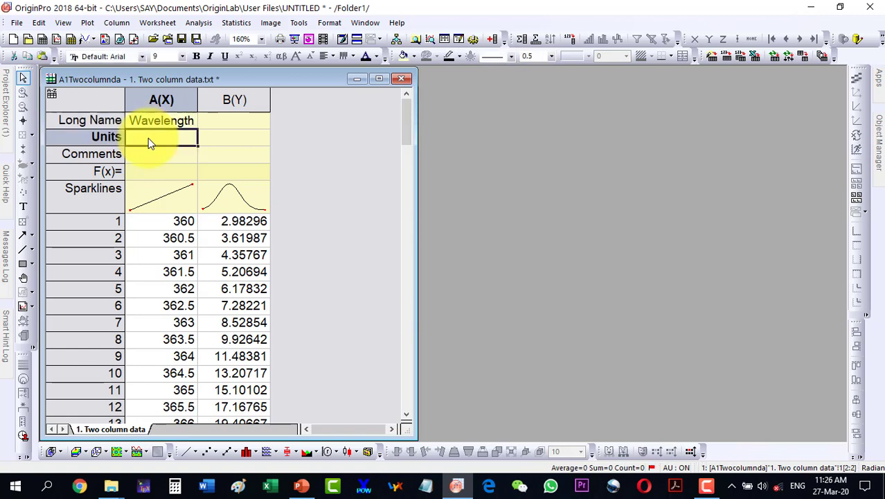
text(nm)
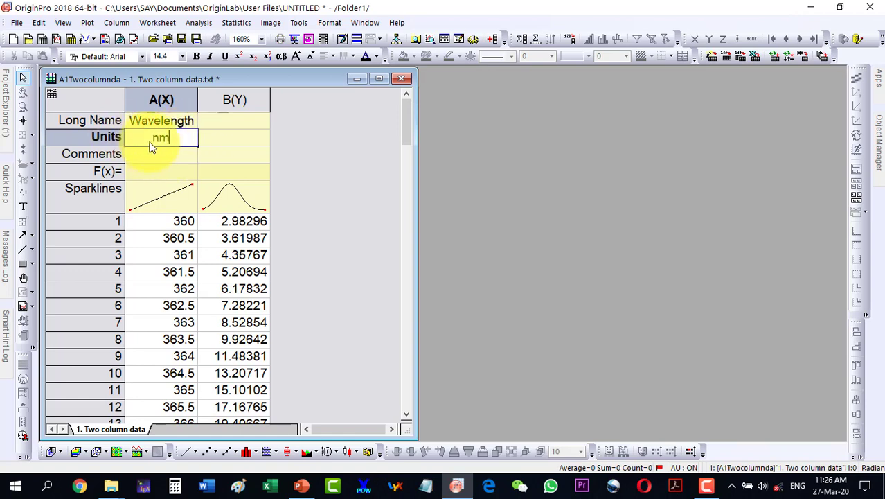
Give column B the long name Intensity and units au.
click(228, 125)
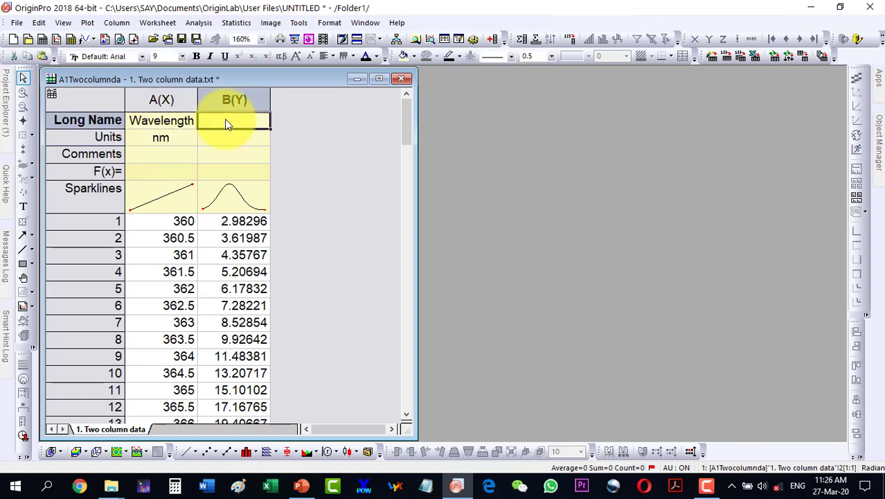
click(228, 125)
text(Intensity)
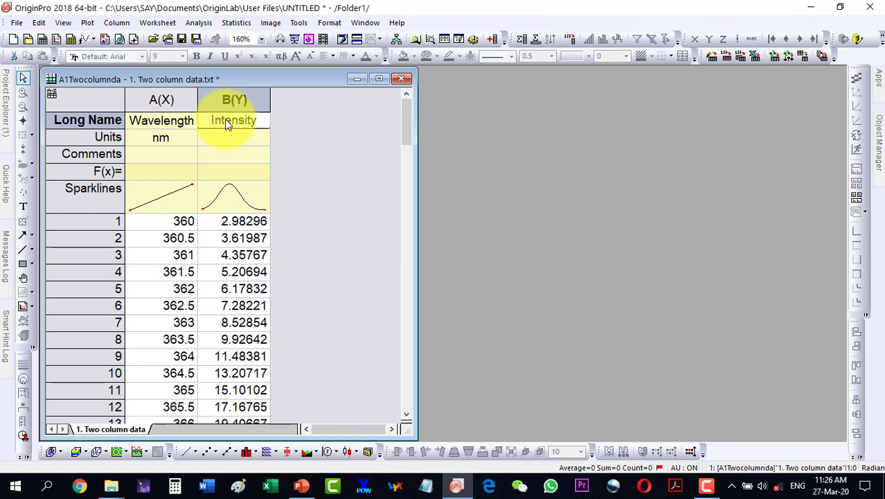
key(Return)
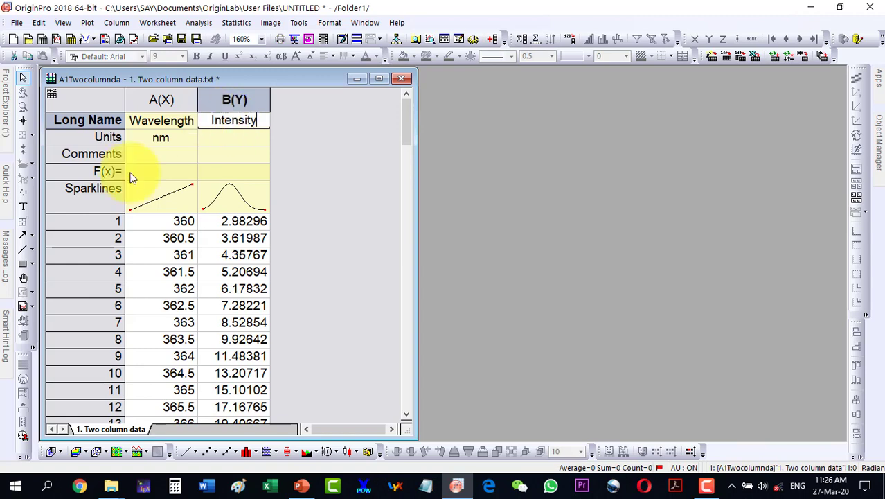
click(221, 138)
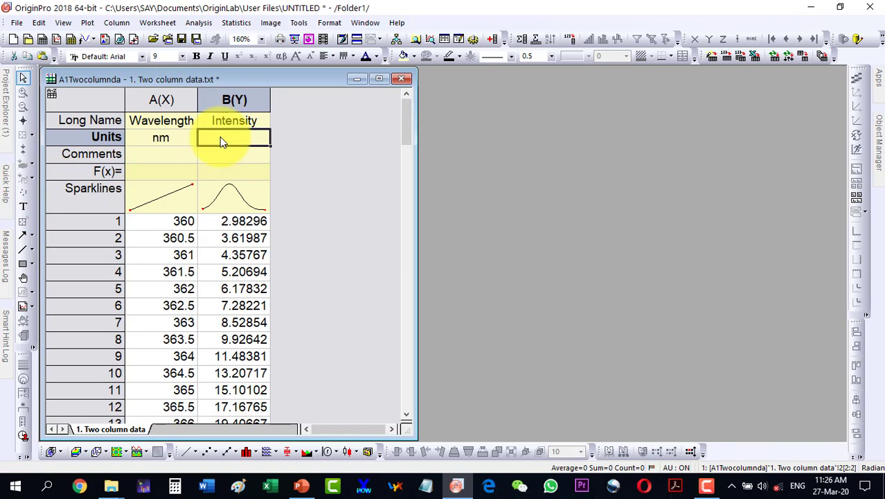
text(au)
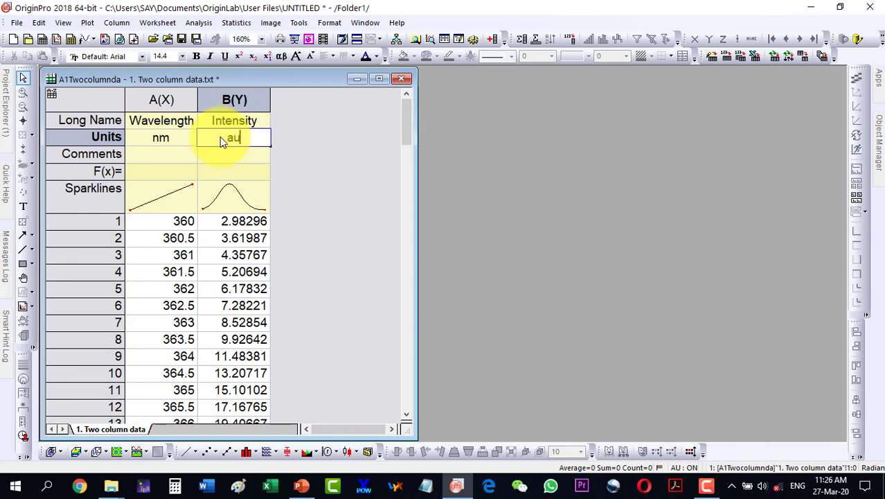
click(214, 156)
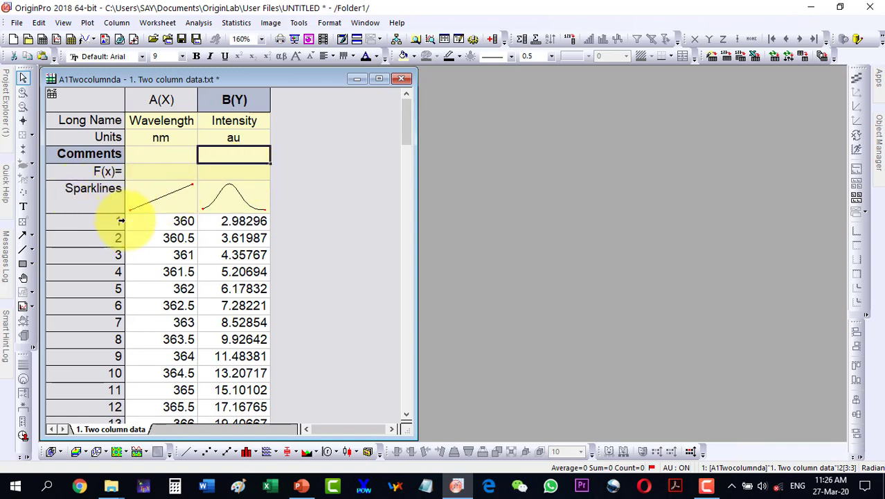
Select columns A(X) and B(Y) together by dragging across their headers.
mouse_move(153, 210)
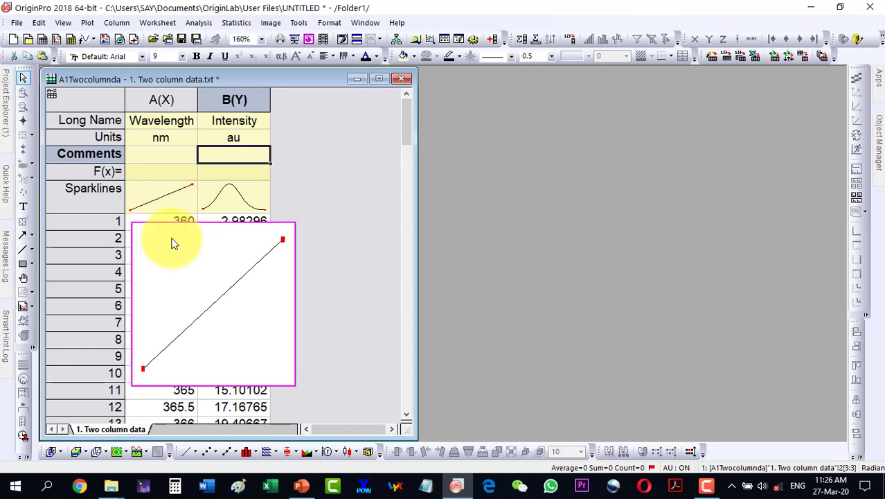
mouse_move(208, 211)
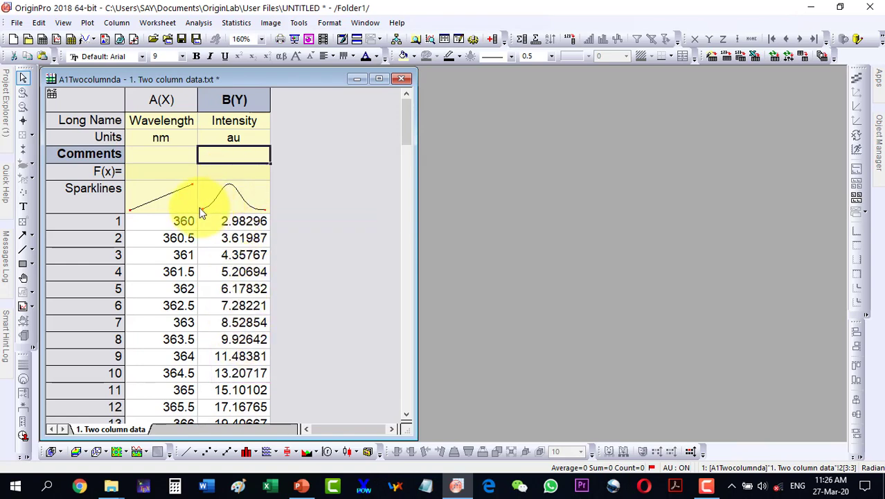
mouse_move(221, 195)
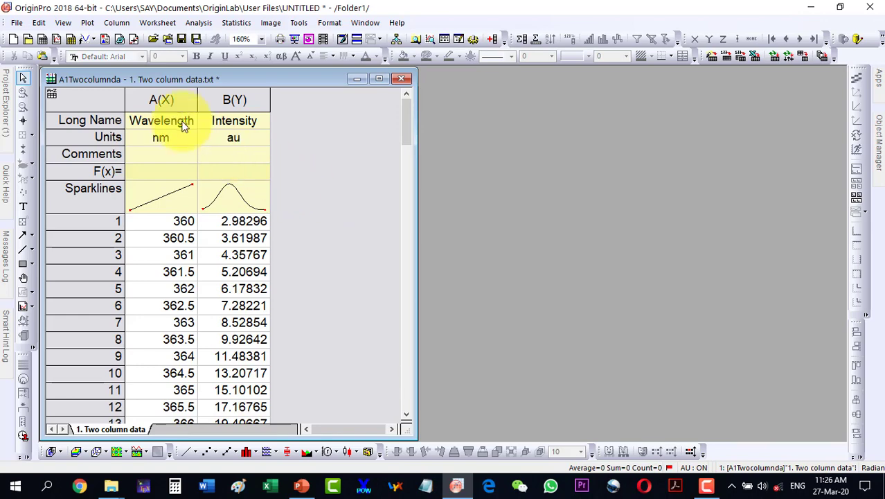
drag(166, 99, 217, 101)
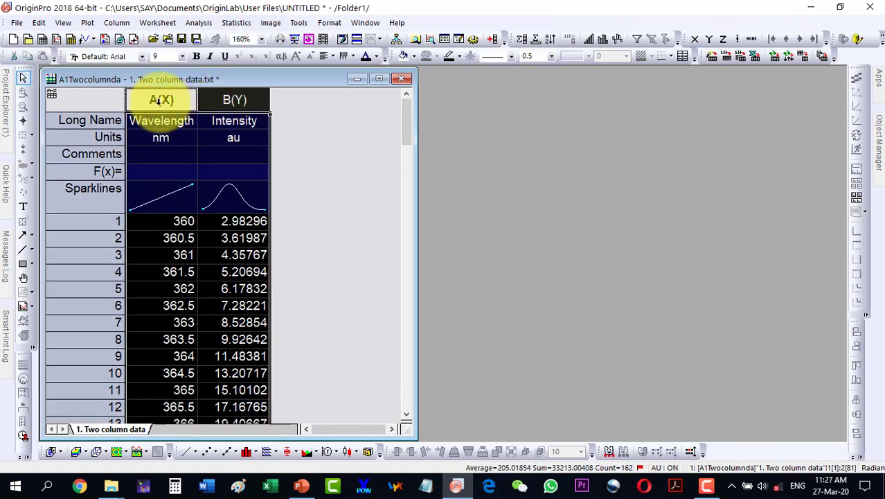
click(274, 102)
drag(159, 99, 225, 99)
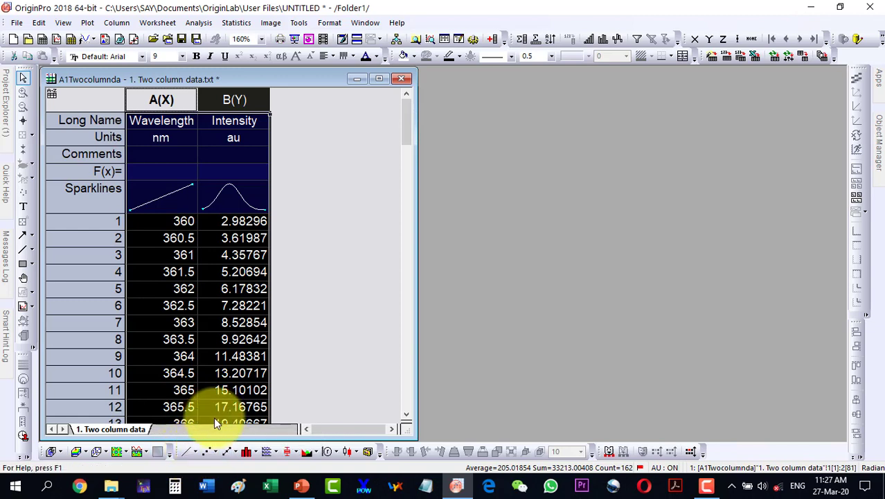
Create Graph1 as a line plot of Intensity against Wavelength from the selected columns.
click(196, 450)
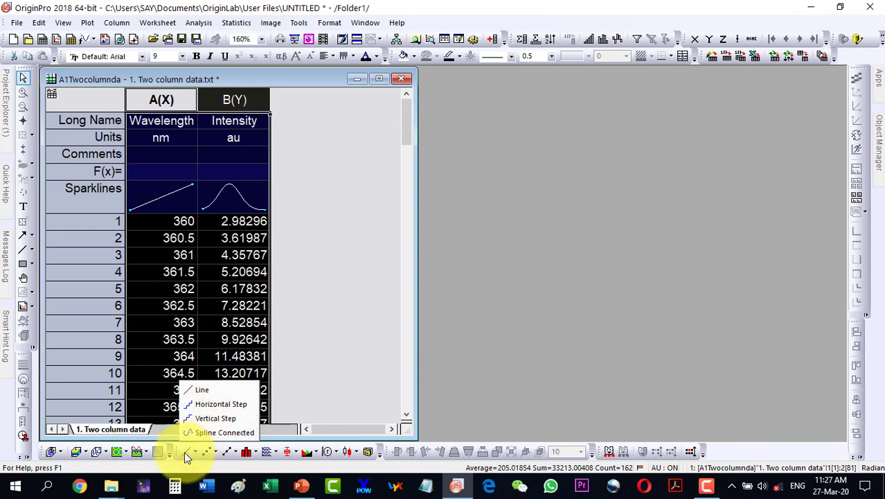
click(321, 339)
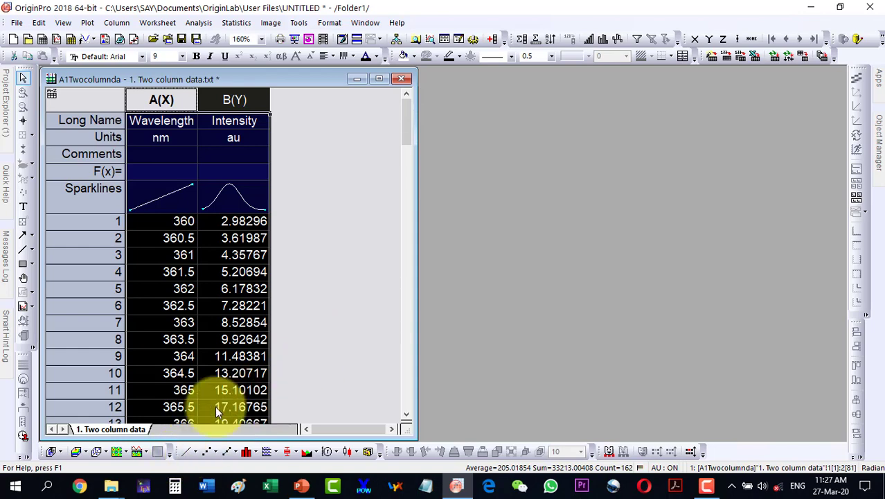
click(88, 22)
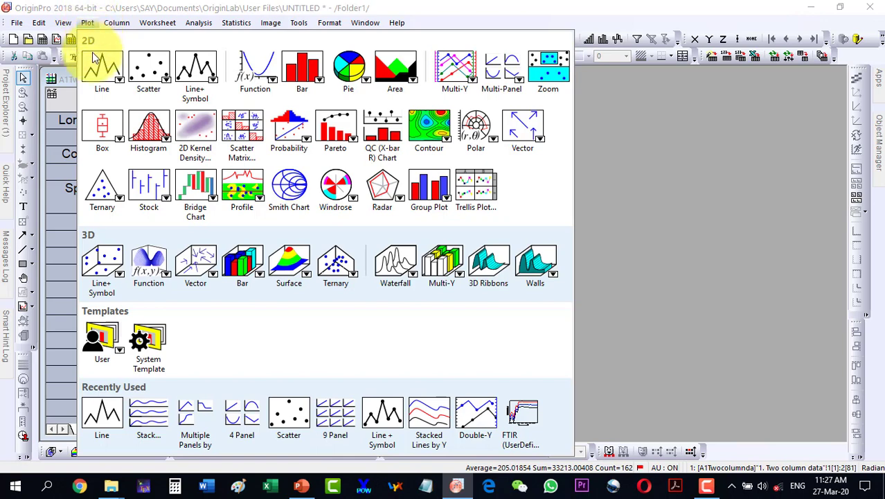
mouse_move(97, 75)
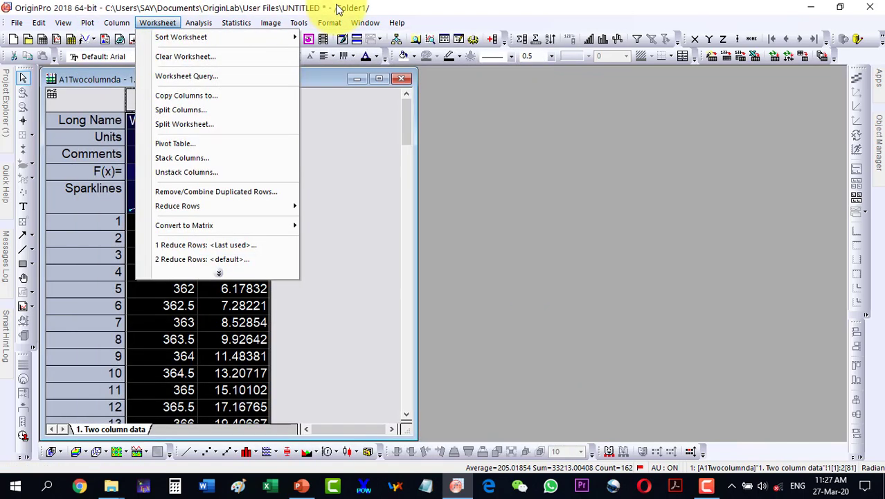
mouse_move(365, 22)
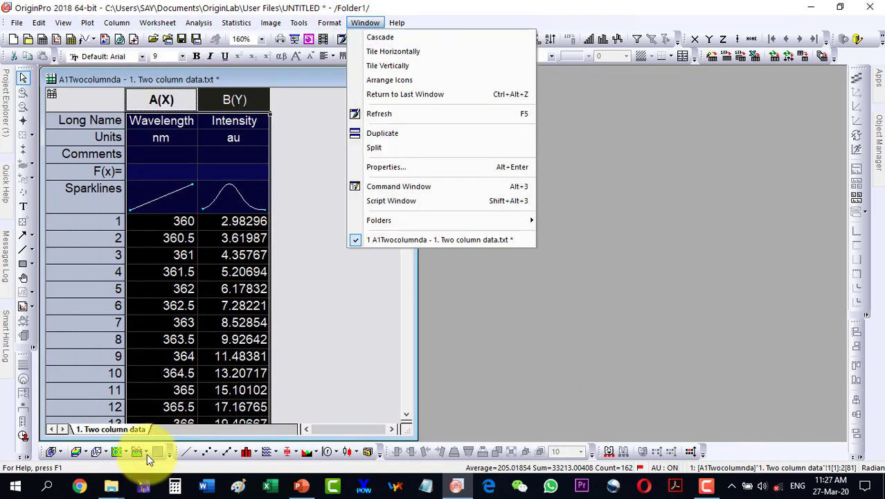
click(480, 327)
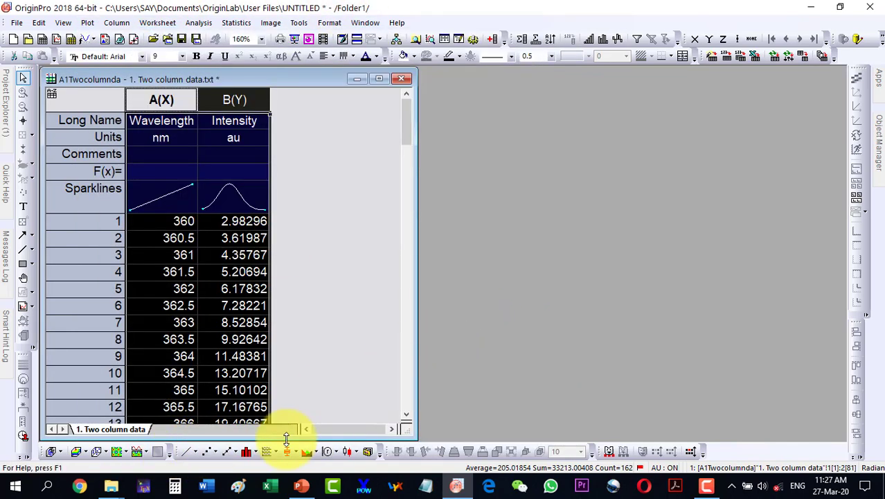
click(186, 450)
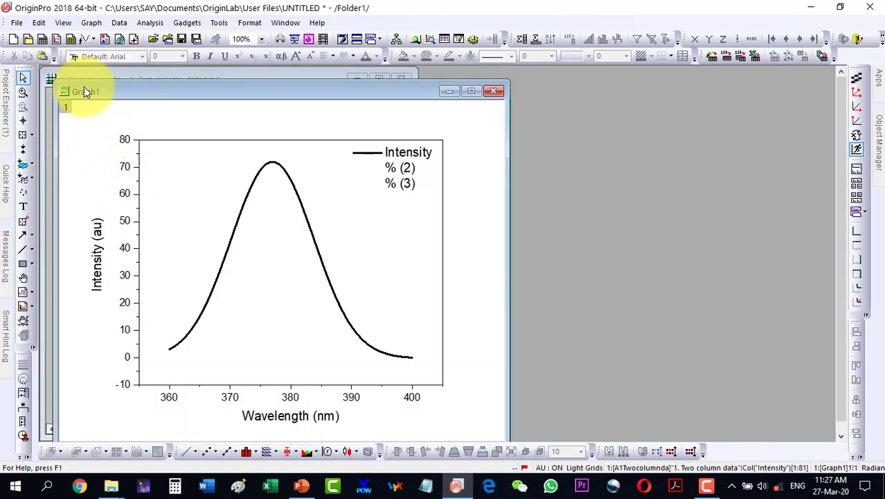
Move the graph beside the worksheet and delete the legend's second and third entries.
drag(91, 88, 345, 79)
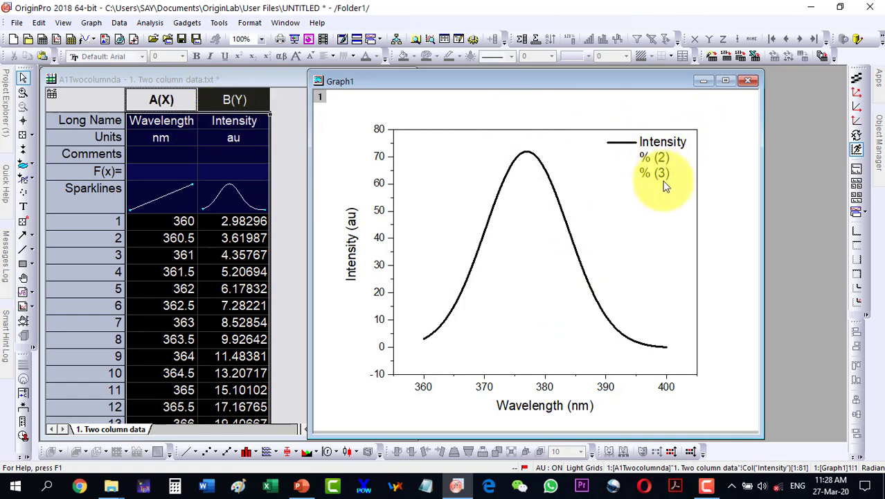
double_click(661, 159)
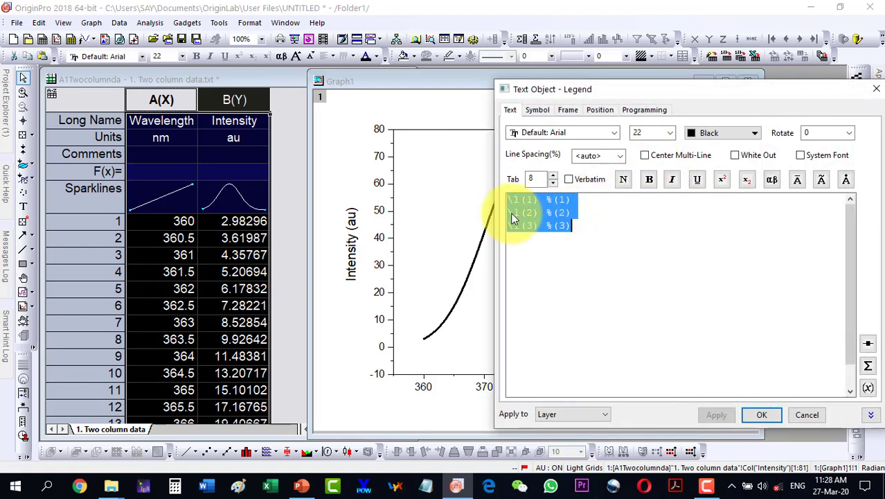
drag(508, 207, 593, 230)
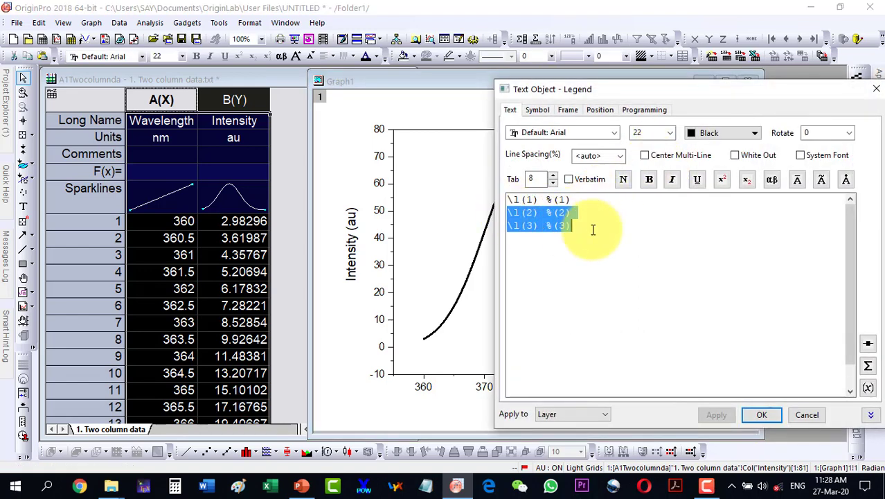
key(Delete)
key(BackSpace)
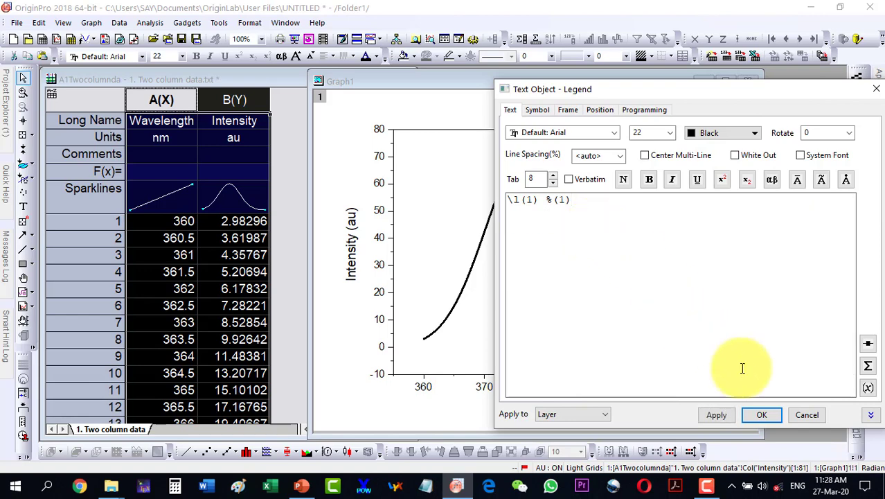
click(762, 414)
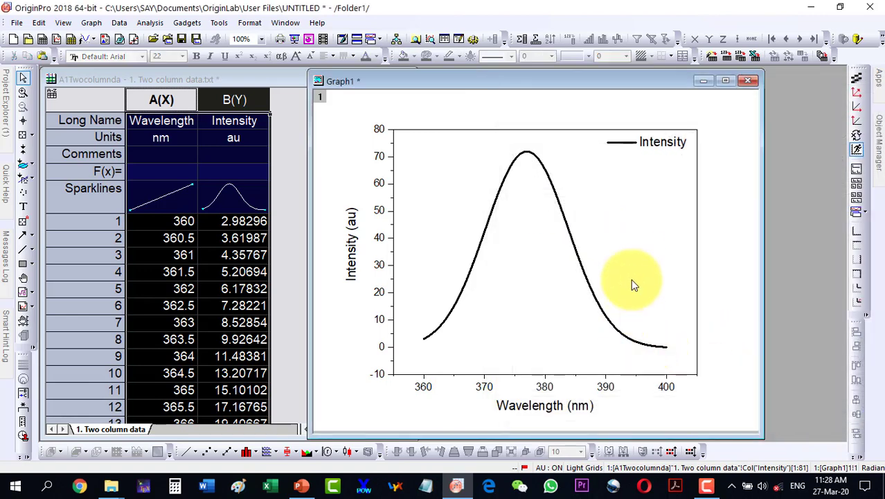
click(654, 154)
click(652, 182)
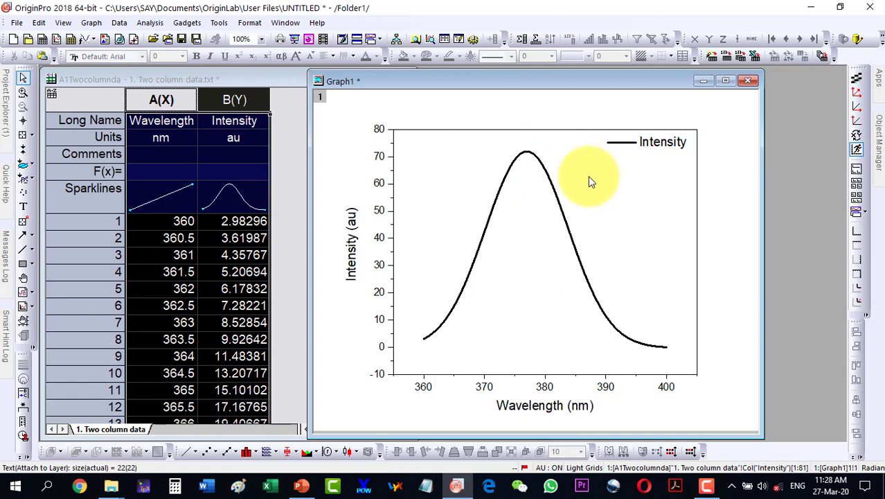
Enter 0.1 mol% as column B's comment and bring the graph forward.
click(224, 158)
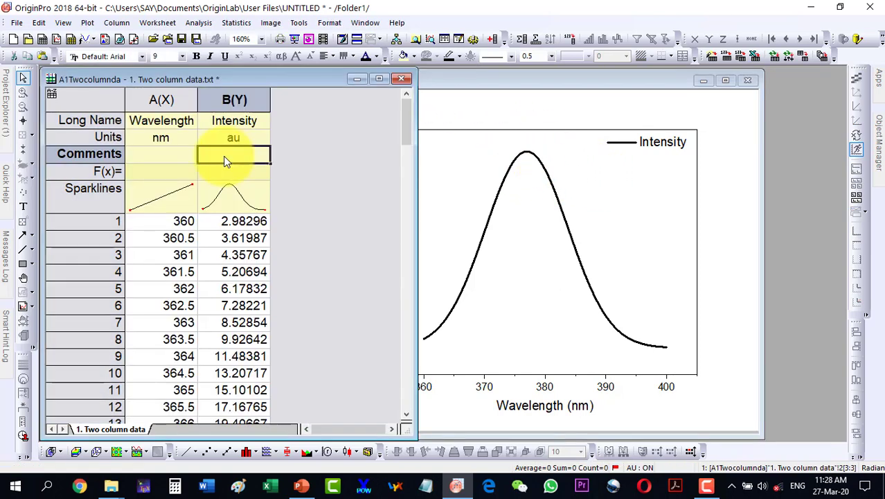
text(0)
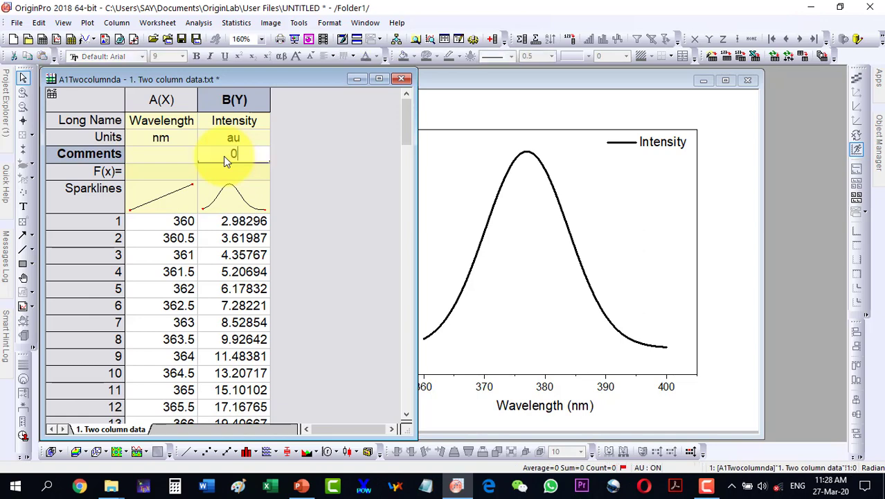
text(.1 mol%)
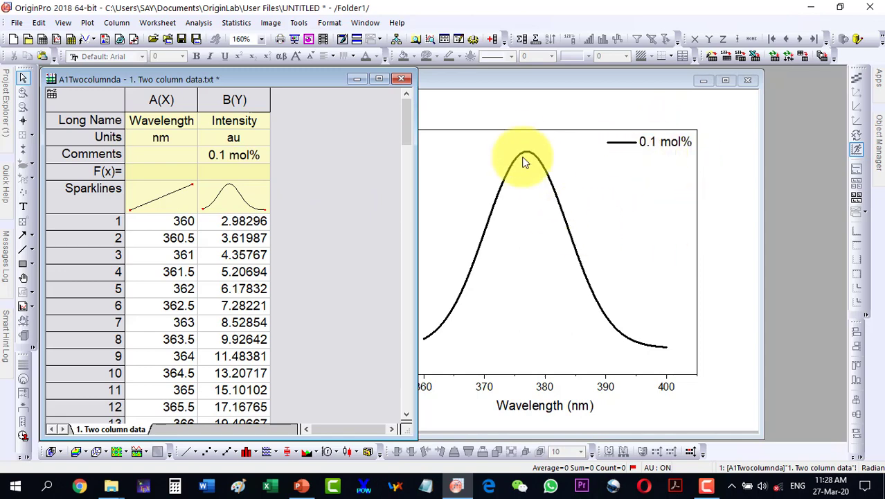
click(524, 120)
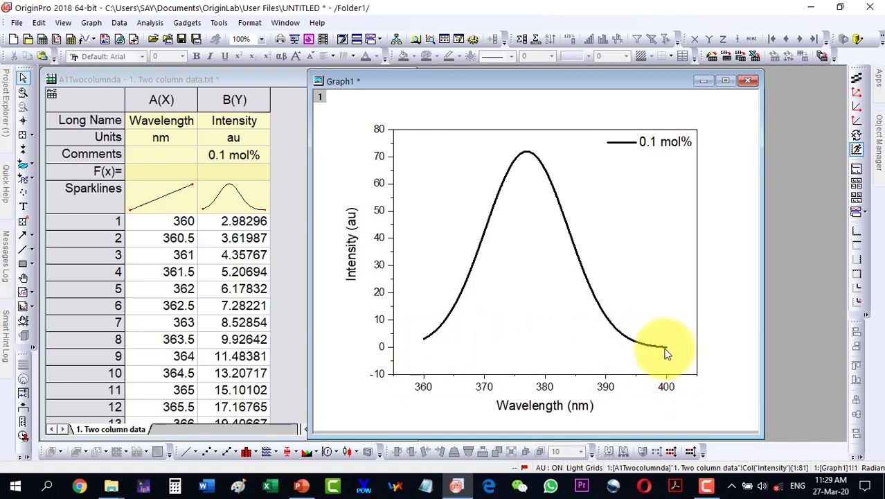
mouse_move(665, 351)
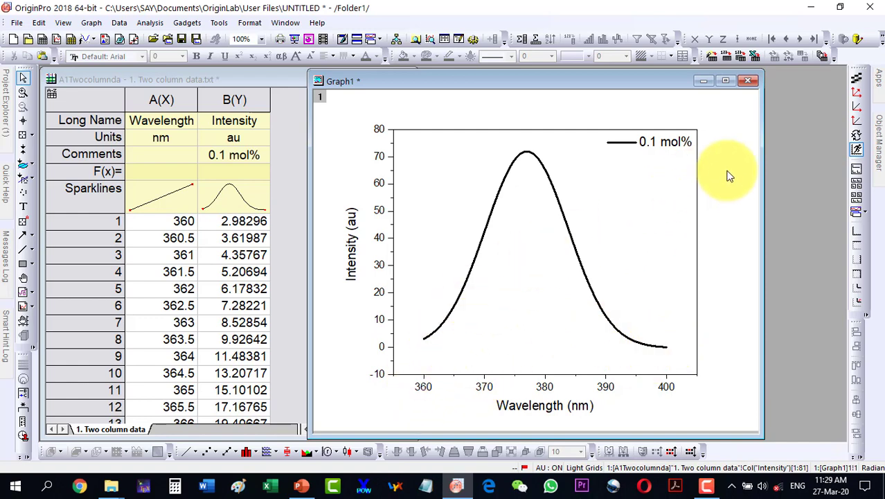
click(424, 388)
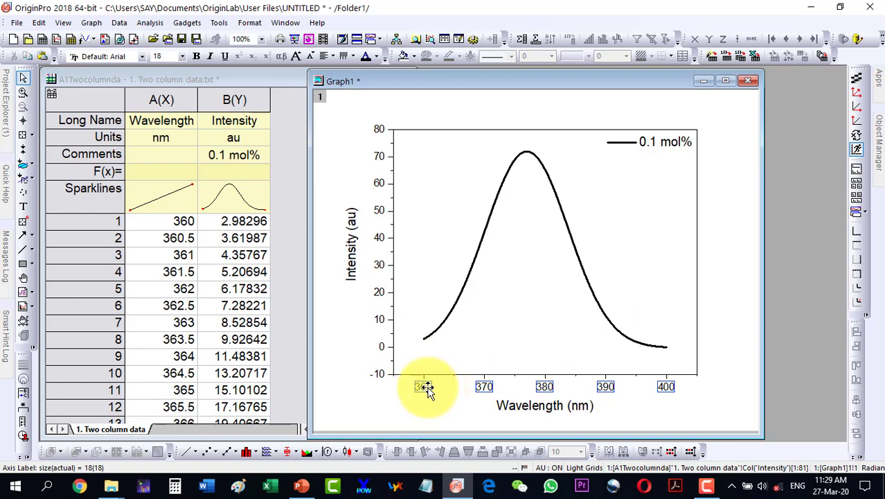
Review the wavelength axis Scale settings, cancel unchanged, and move Graph1 to the left.
click(424, 386)
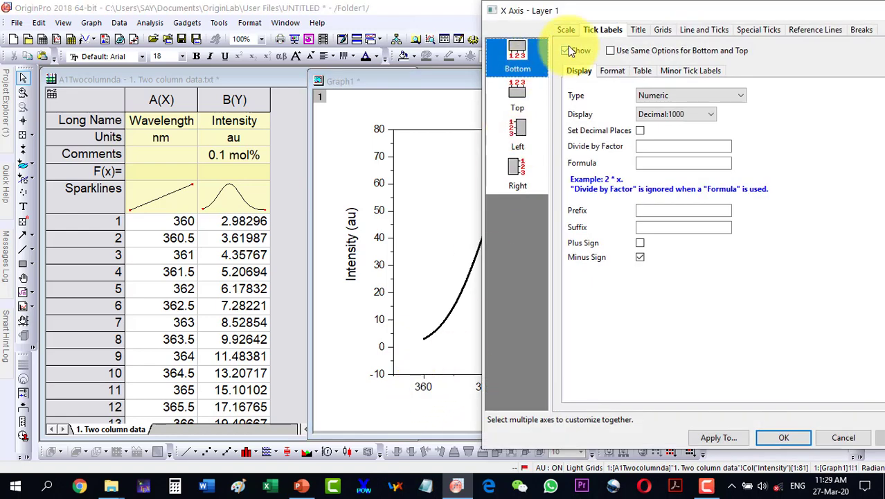
click(565, 28)
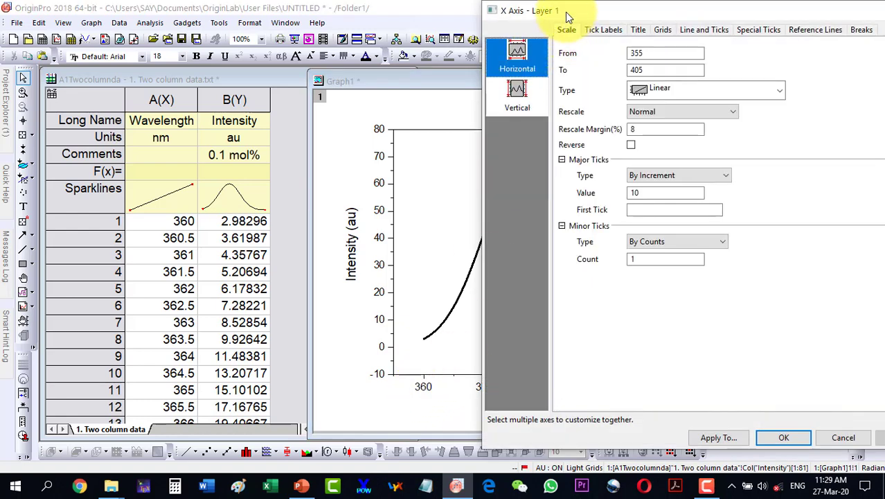
drag(566, 16, 503, 18)
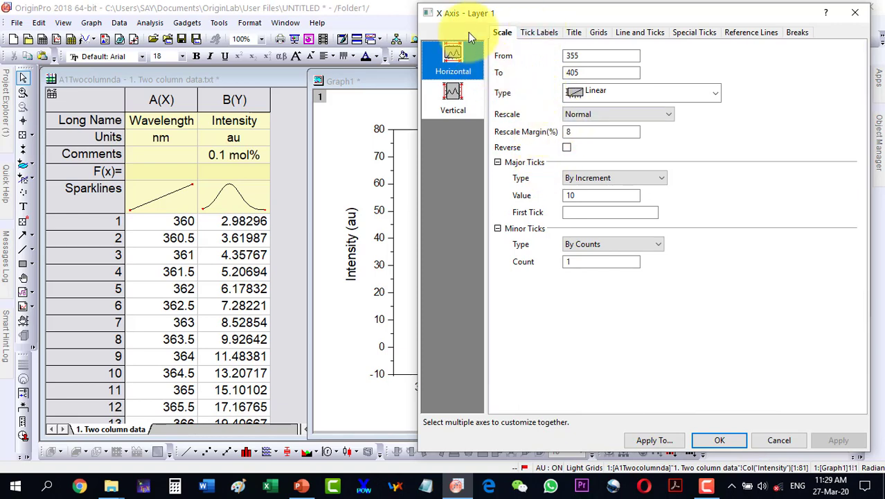
mouse_move(478, 20)
mouse_down()
mouse_move(540, 19)
mouse_move(484, 19)
mouse_move(493, 19)
mouse_up()
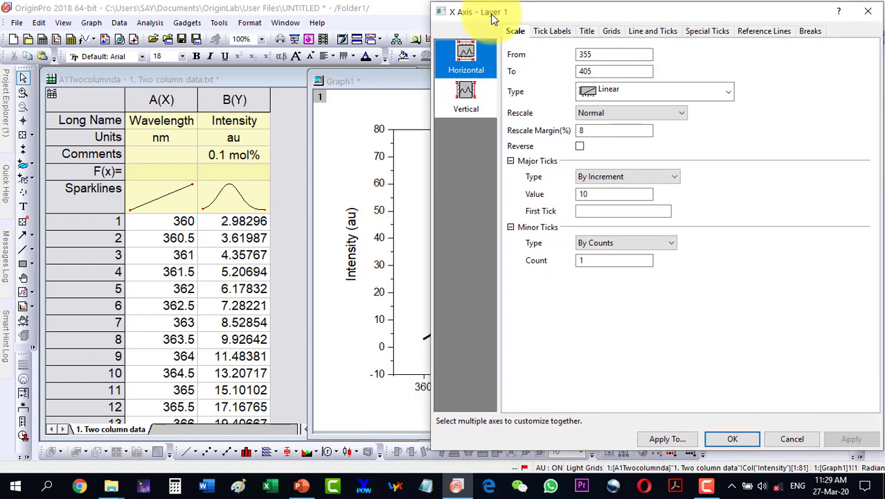
click(792, 439)
drag(387, 84, 181, 80)
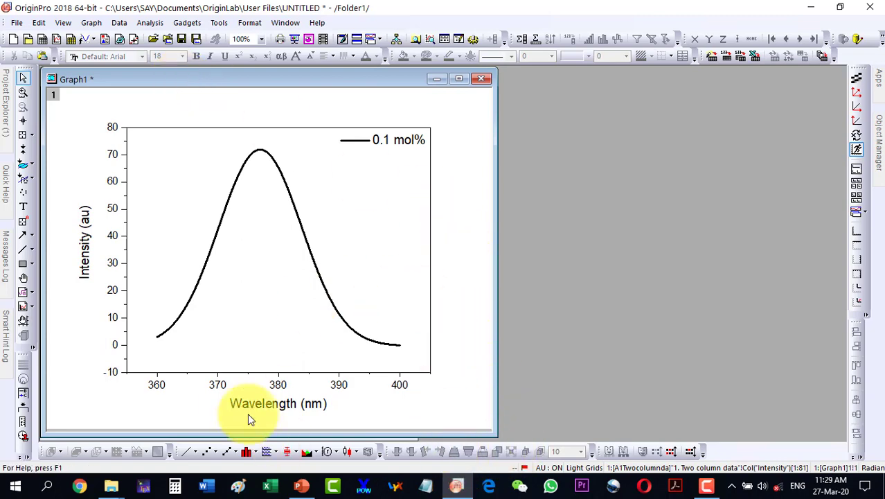
double_click(218, 381)
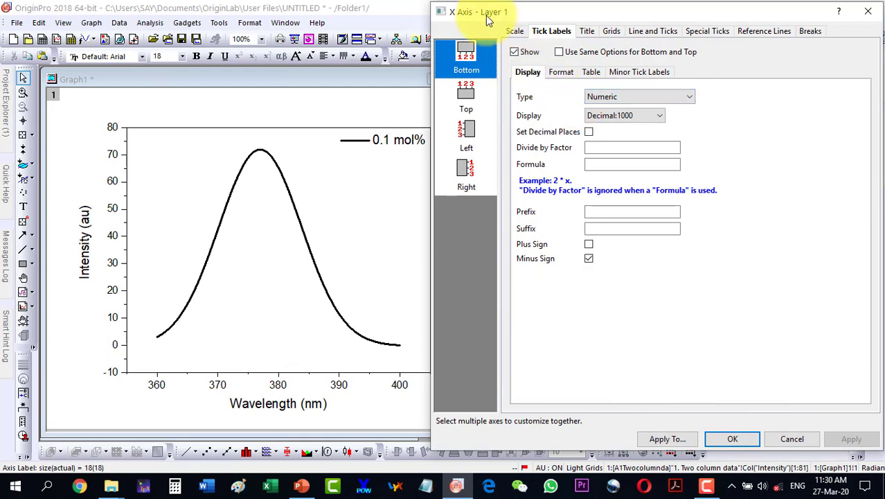
Set the wavelength axis scale from 360 to 400 and apply it.
mouse_move(488, 20)
mouse_down()
mouse_move(571, 26)
mouse_move(496, 23)
mouse_up()
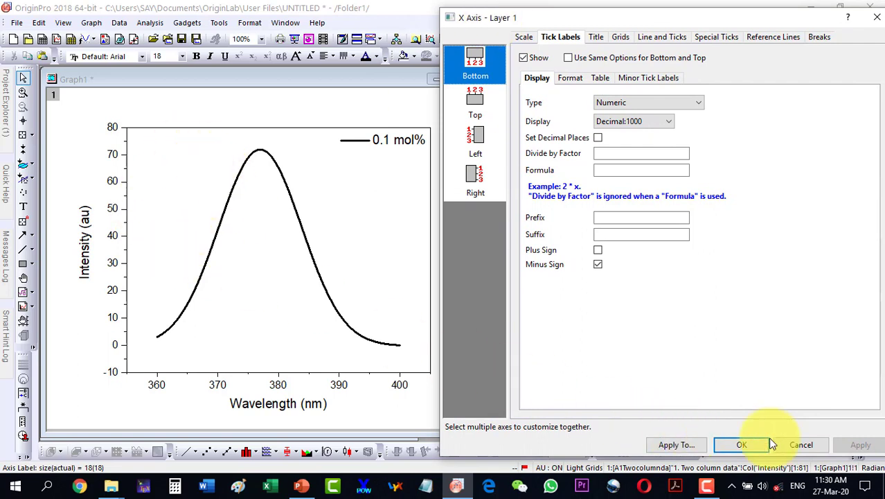
click(524, 36)
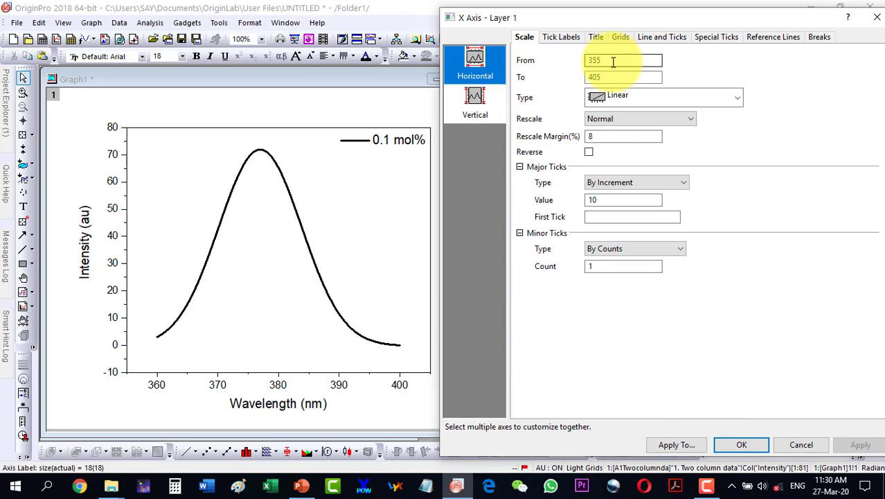
drag(614, 61, 567, 61)
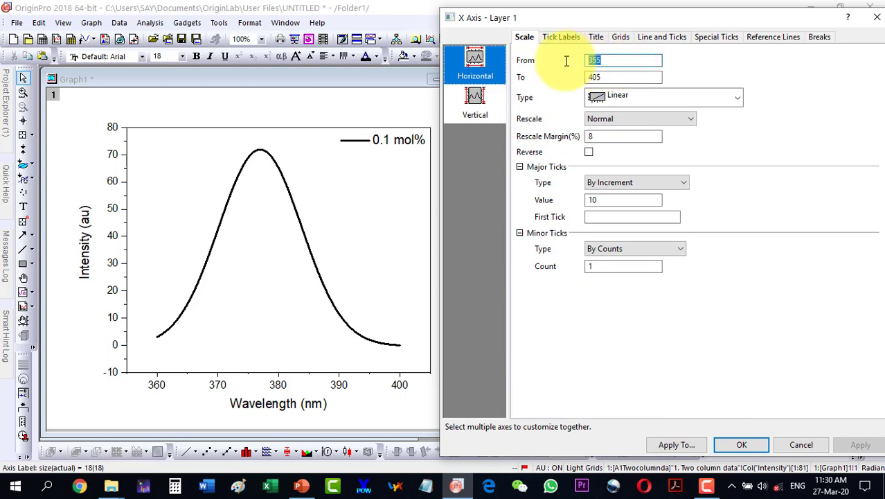
text(360)
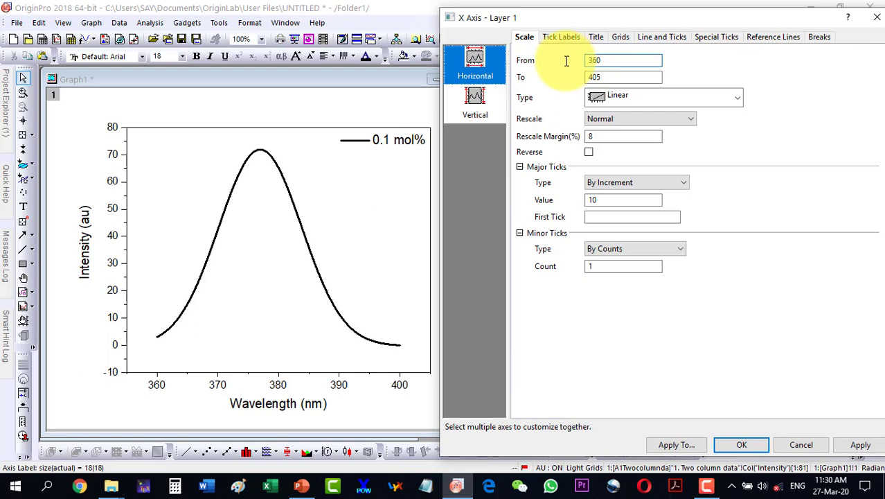
drag(613, 78, 570, 81)
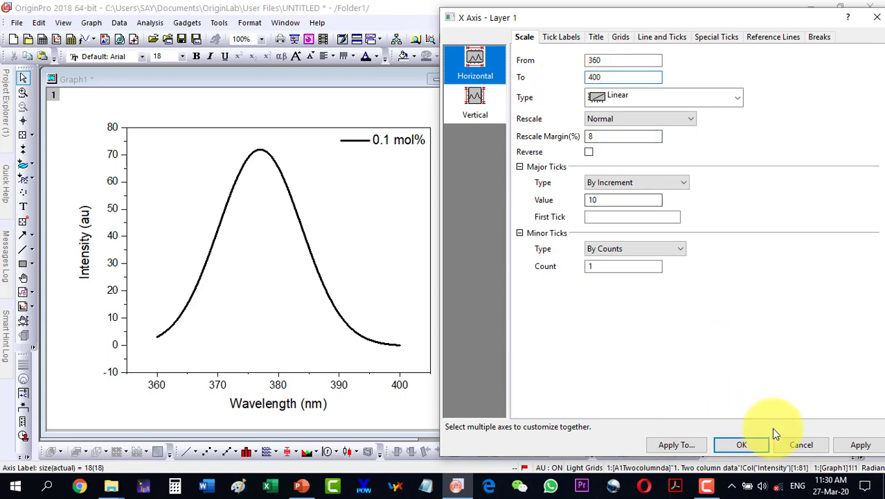
click(859, 444)
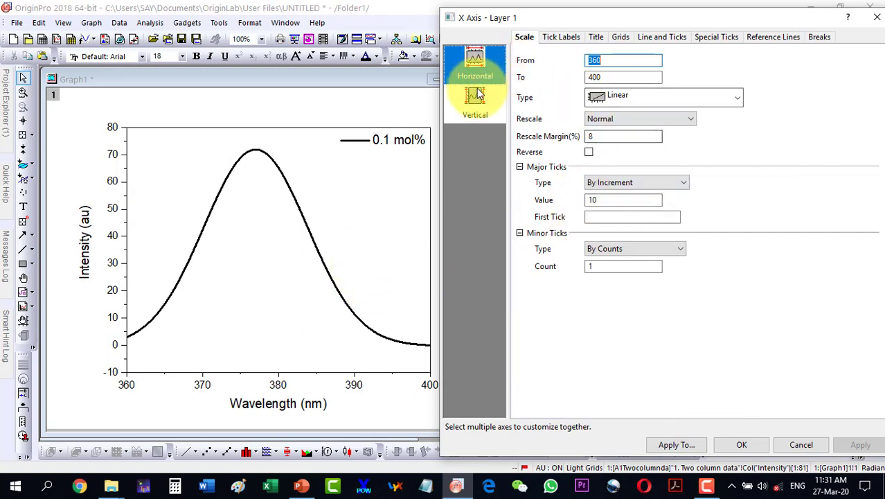
Apply a vertical Intensity axis range of 0 to 80.
click(476, 99)
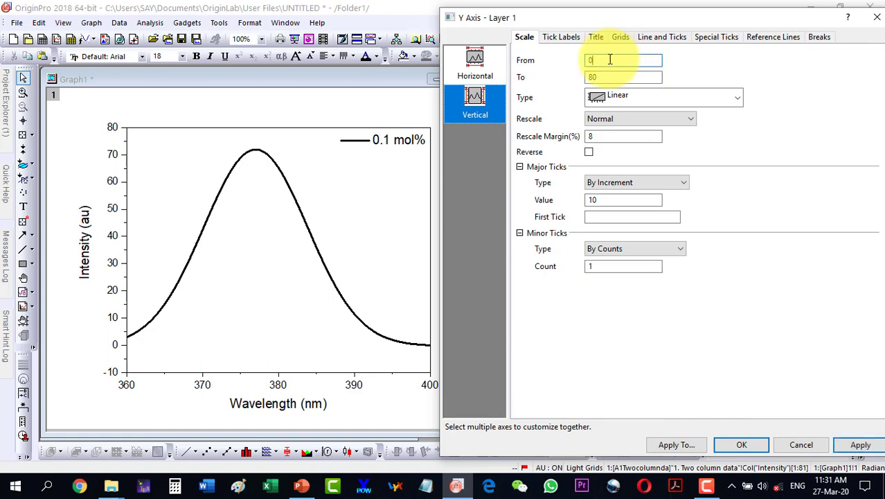
click(860, 444)
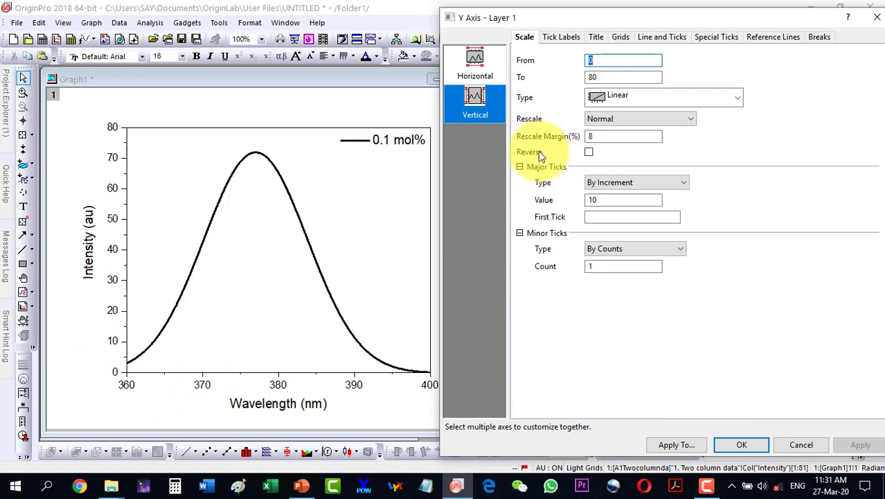
click(476, 61)
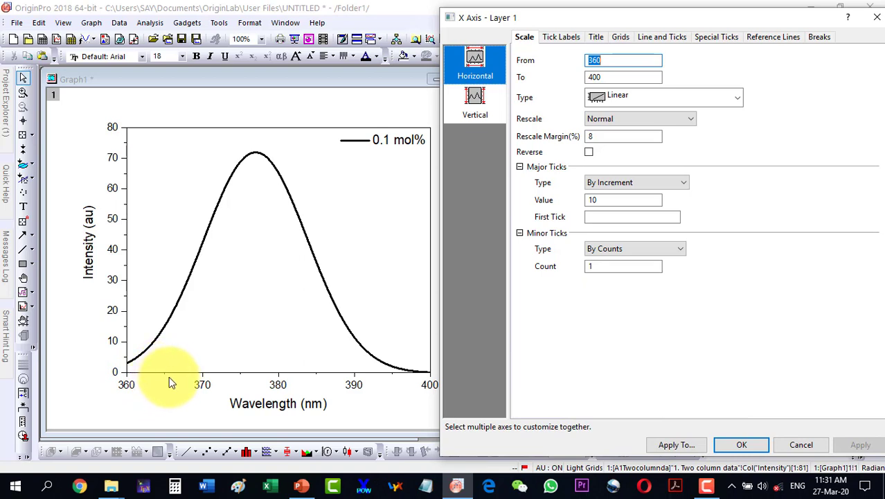
Set the wavelength axis major tick increment to 5 and apply it.
click(607, 184)
click(607, 184)
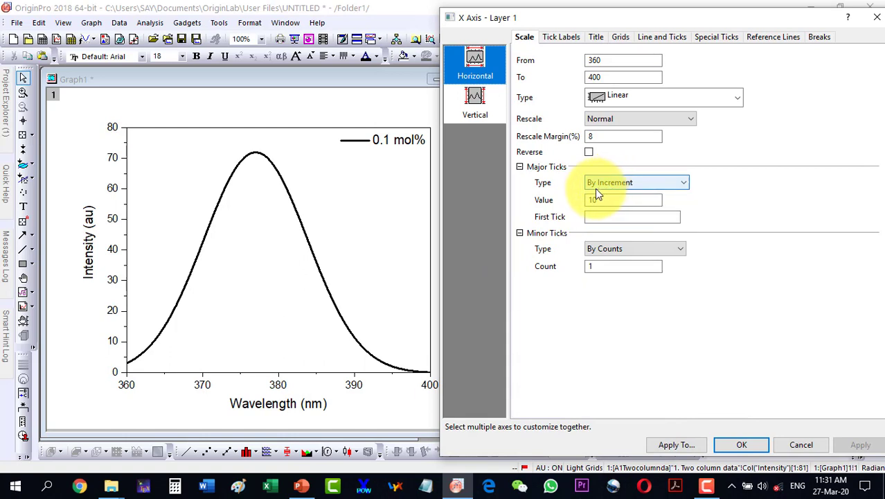
drag(598, 199, 583, 200)
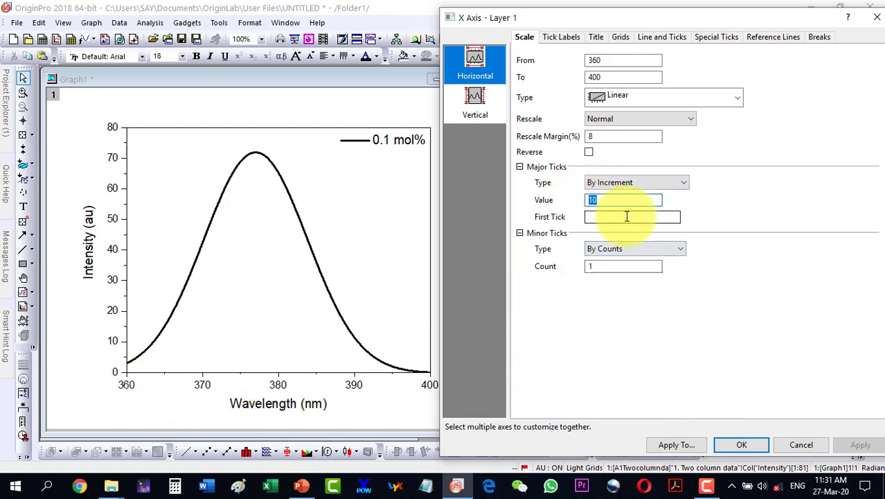
text(5)
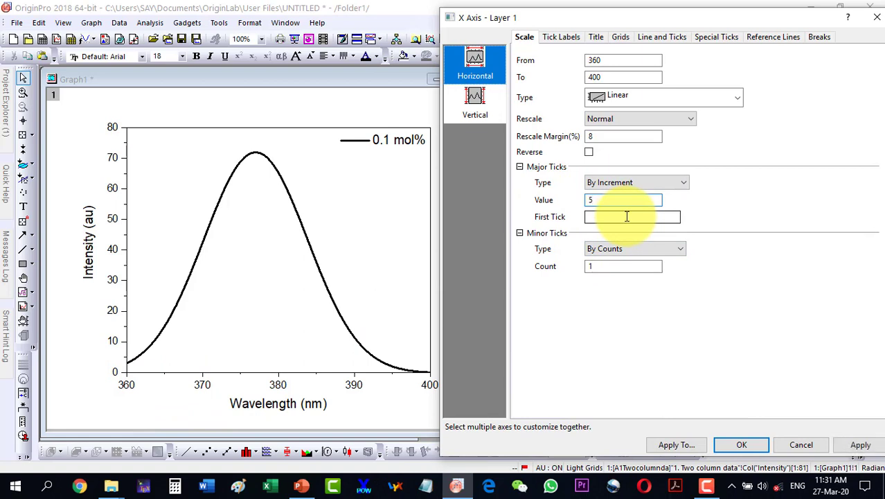
click(857, 446)
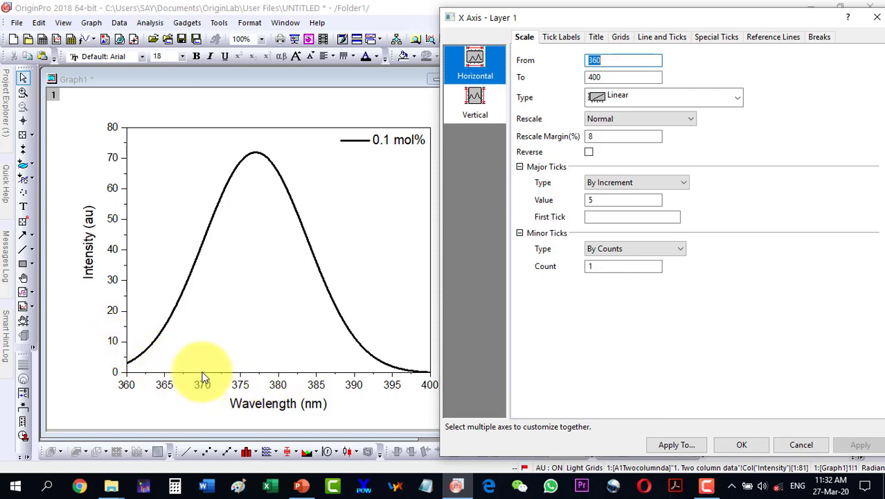
click(563, 38)
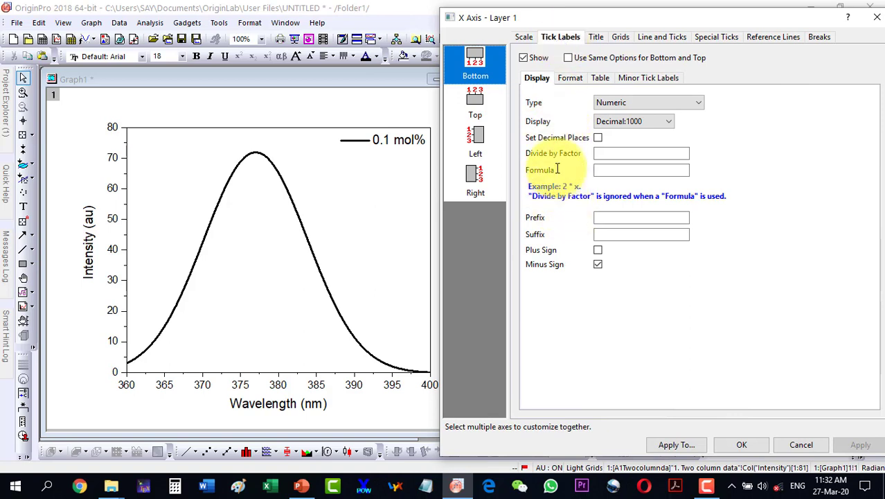
Keep the bottom axis tick labels in Decimal:1000 format and check the Divide by Factor setting.
click(617, 122)
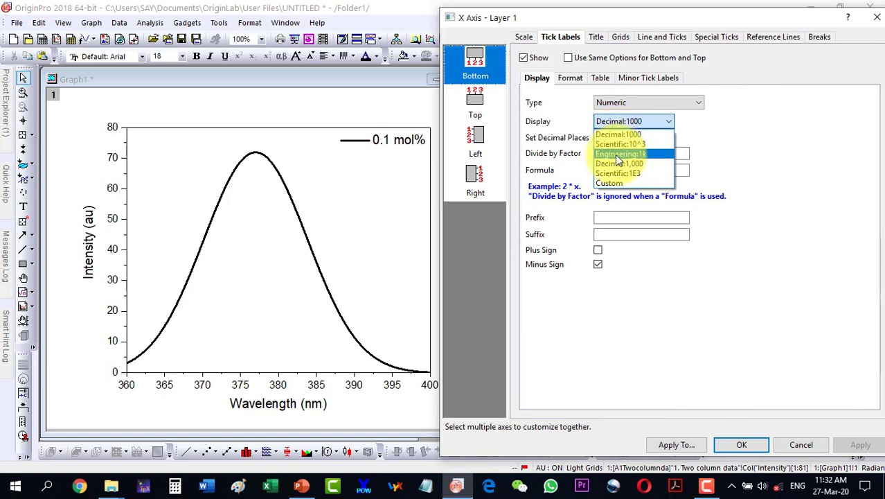
click(614, 122)
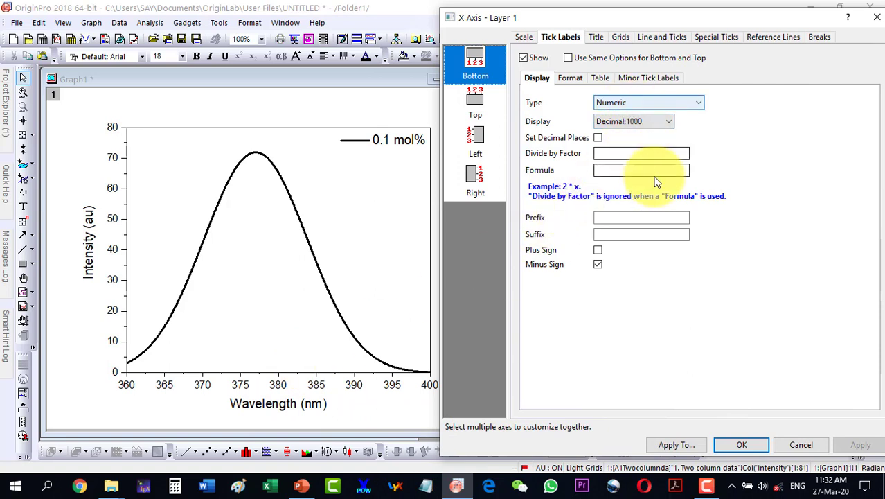
click(625, 154)
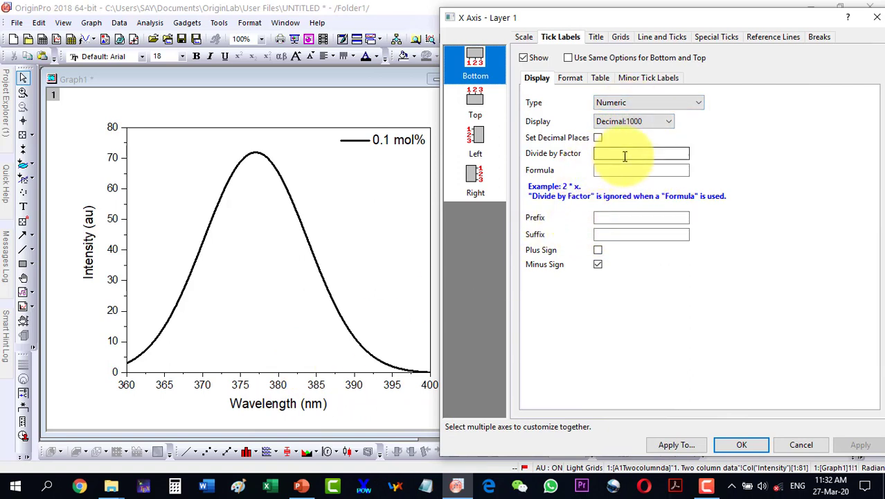
Look over the top, left and right axes, then return to Bottom's line and tick settings.
click(476, 113)
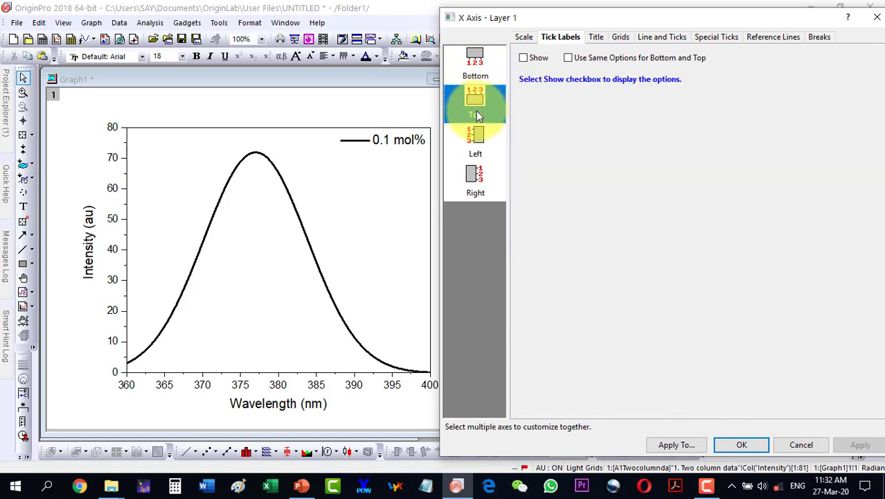
click(475, 137)
click(477, 180)
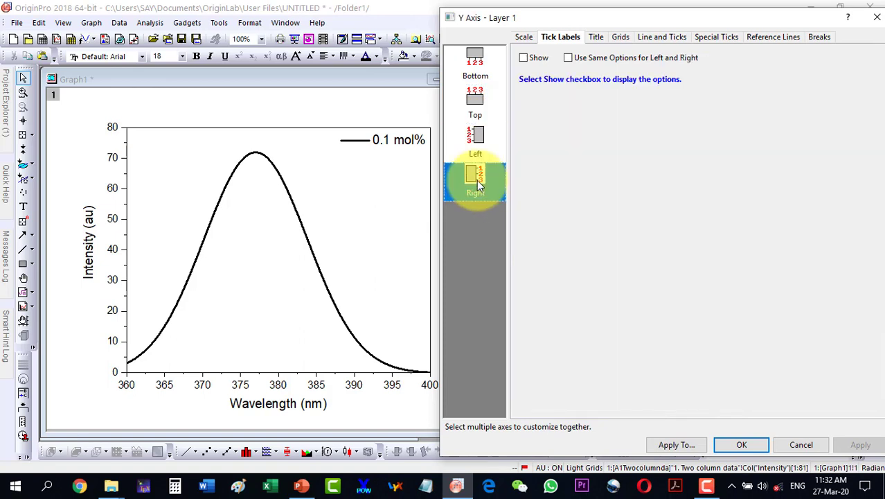
click(475, 59)
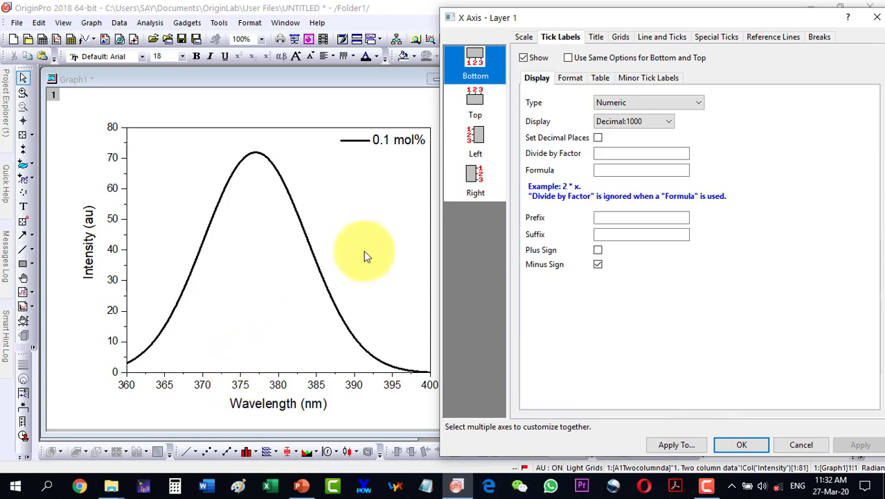
click(644, 40)
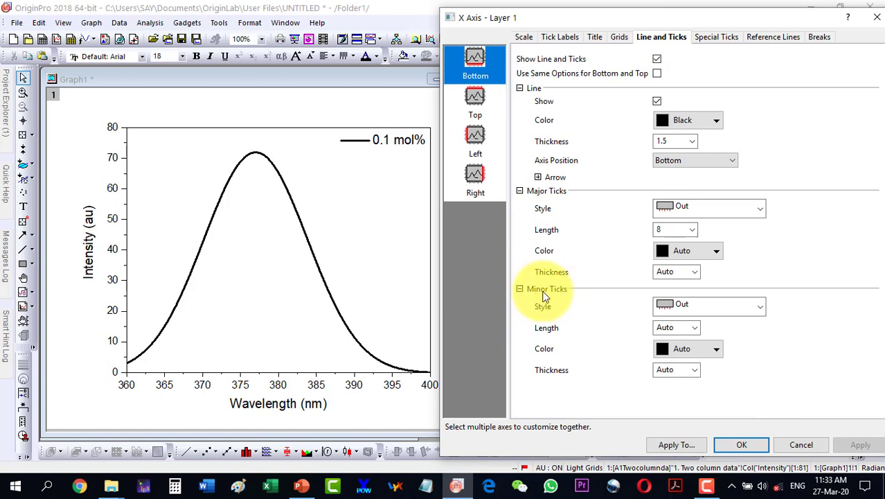
Set the bottom X axis major and minor tick styles to In and apply.
click(671, 207)
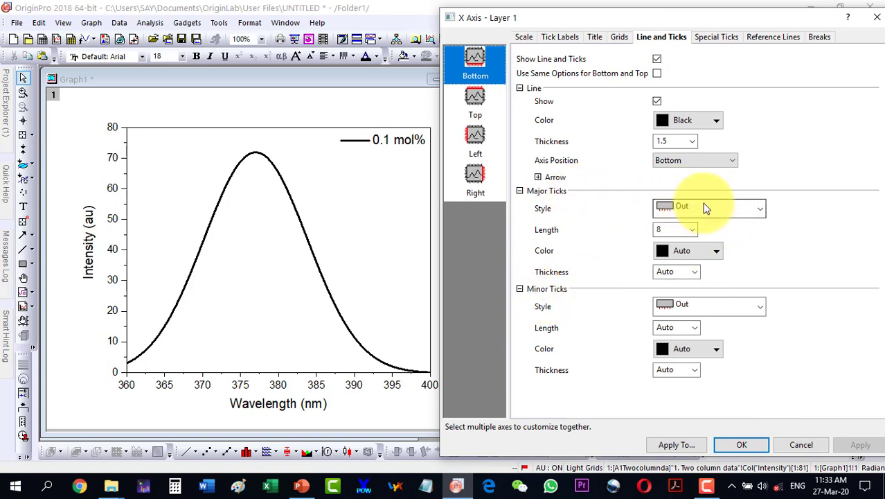
click(709, 209)
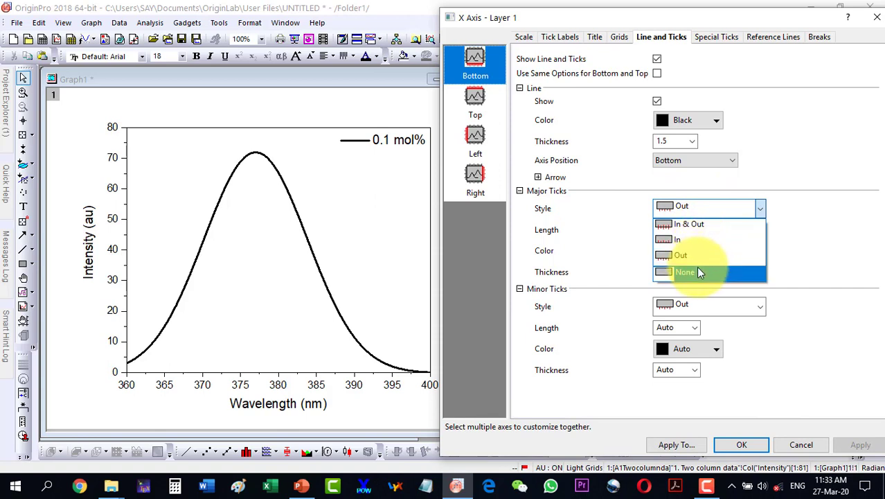
click(688, 239)
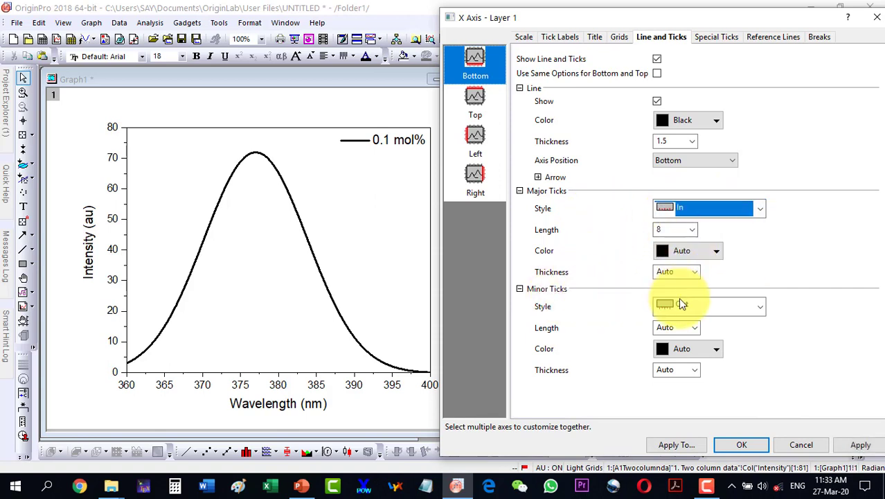
click(707, 307)
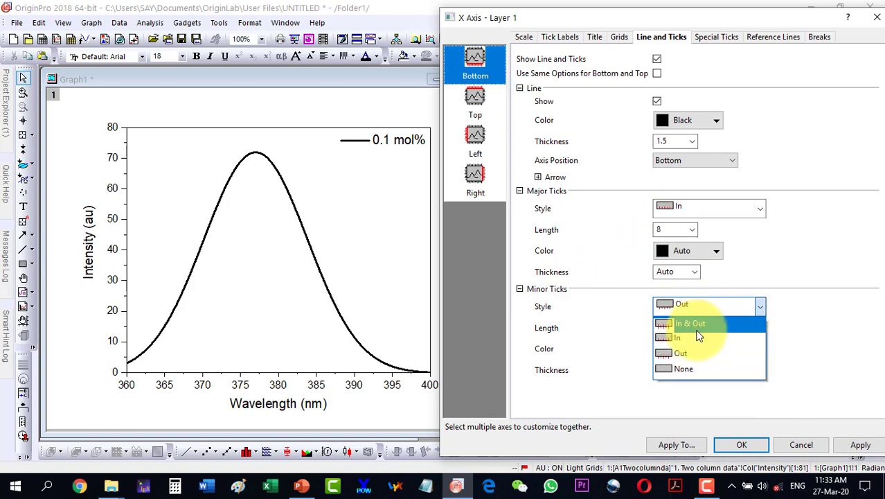
click(693, 337)
click(857, 448)
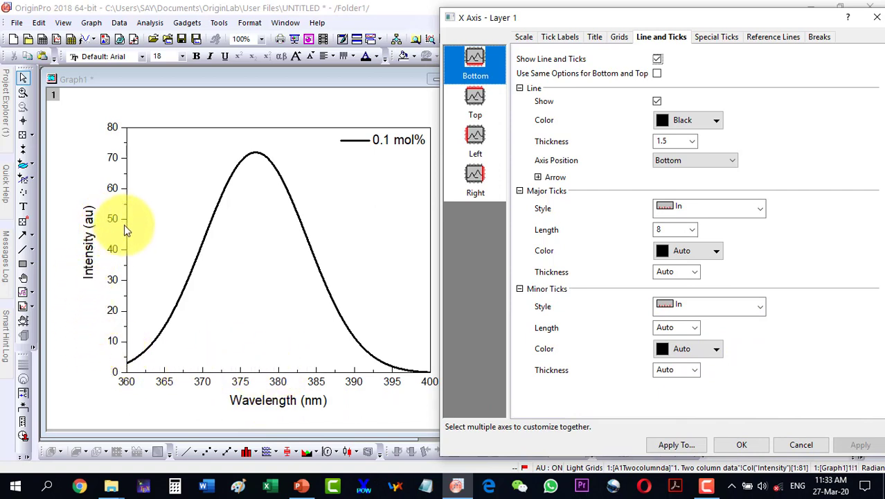
Set the left Y axis major and minor tick styles to In and apply.
click(474, 139)
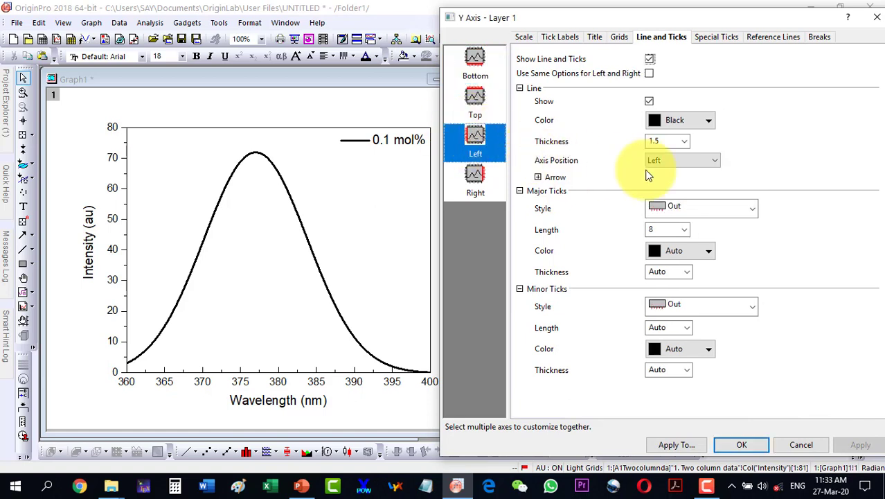
click(696, 209)
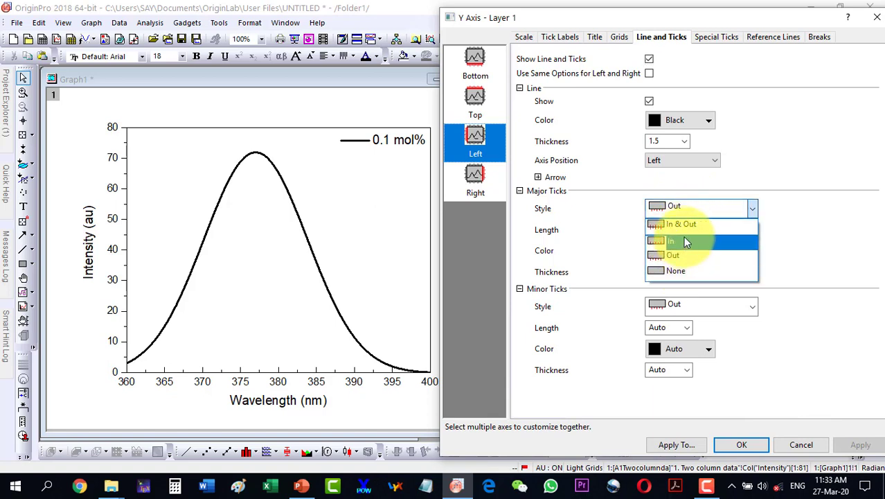
click(673, 239)
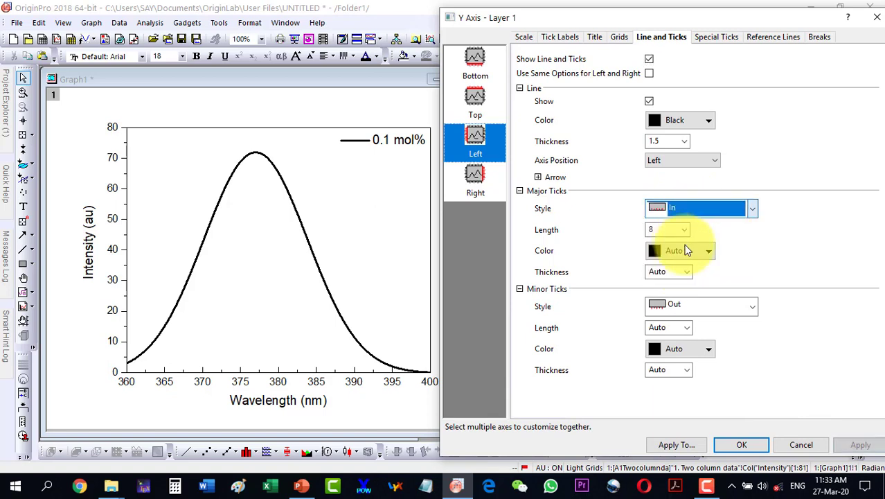
click(682, 306)
click(682, 336)
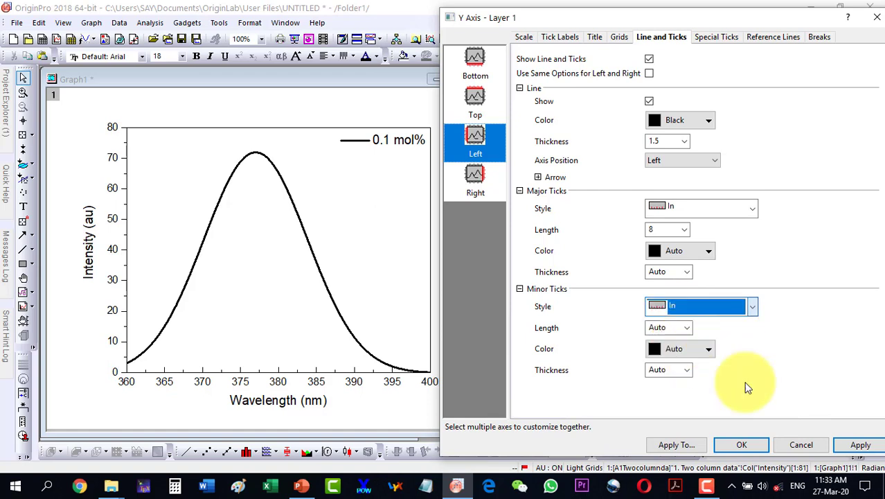
click(848, 444)
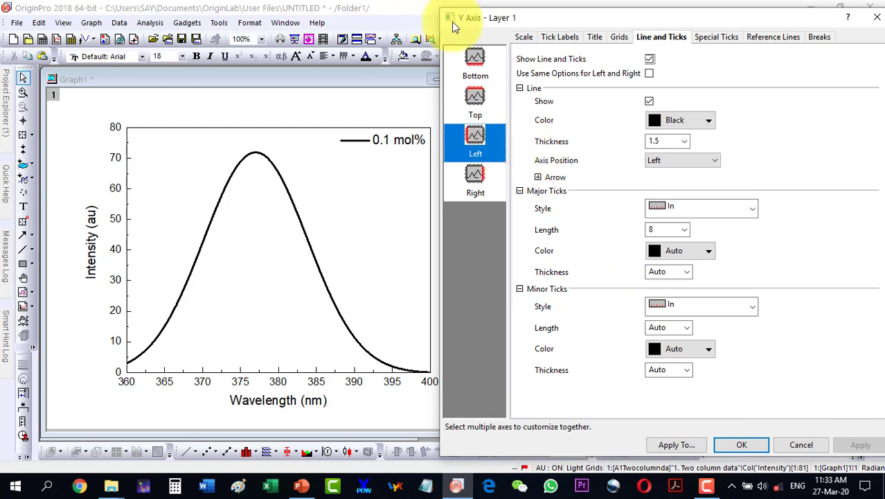
drag(469, 20, 496, 17)
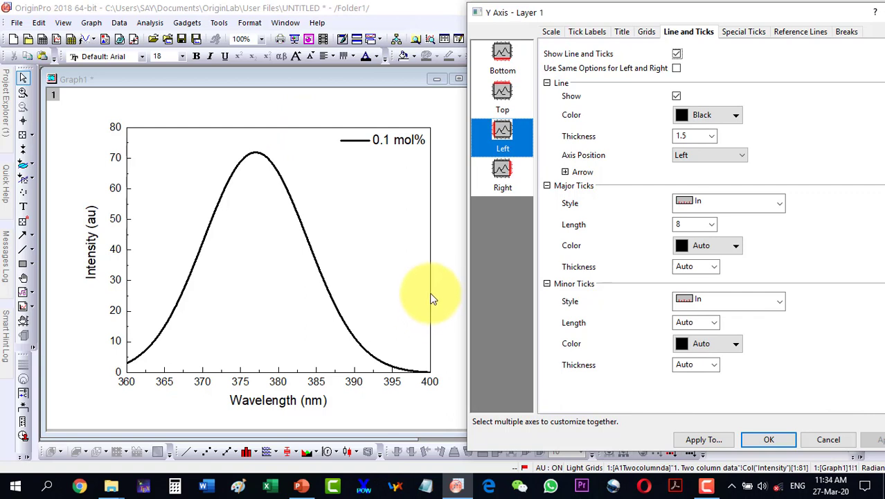
Turn off the opposite axis lines for the Y and X axes on the Grids tab and apply.
click(647, 35)
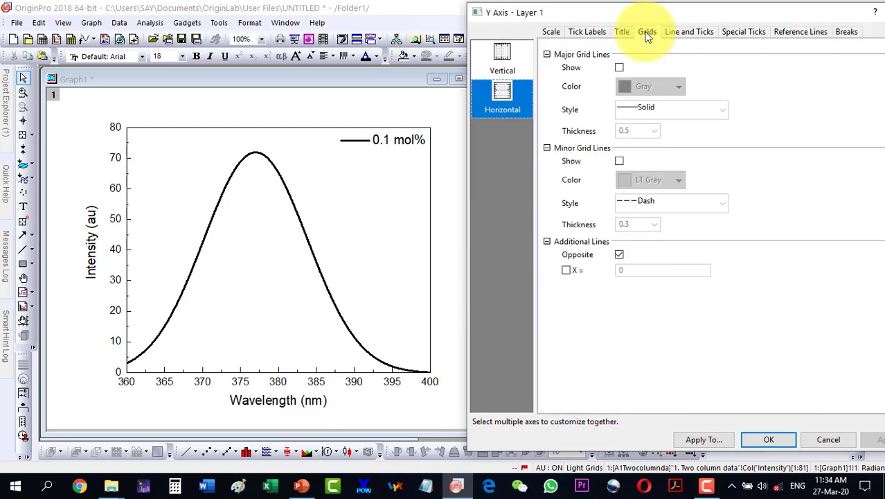
click(620, 256)
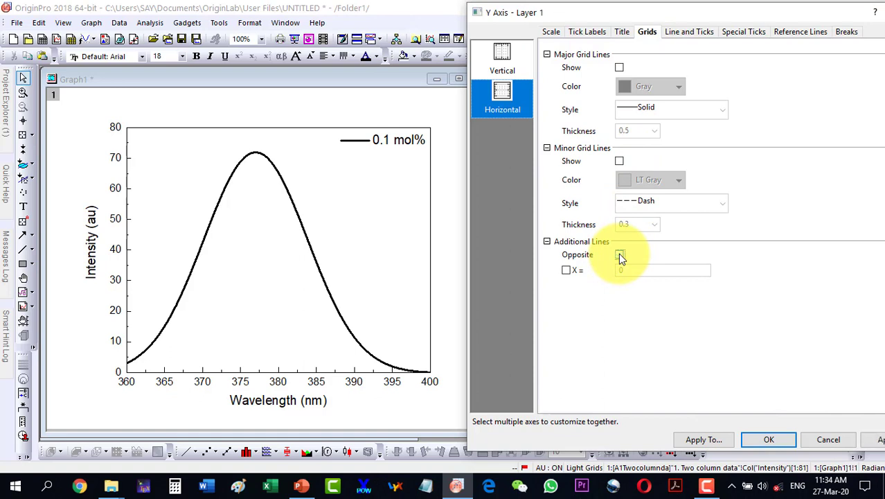
click(494, 88)
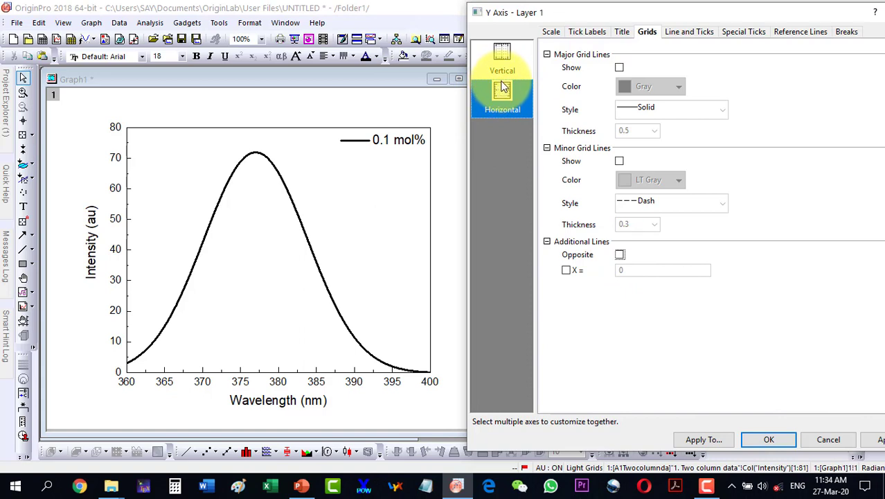
click(877, 440)
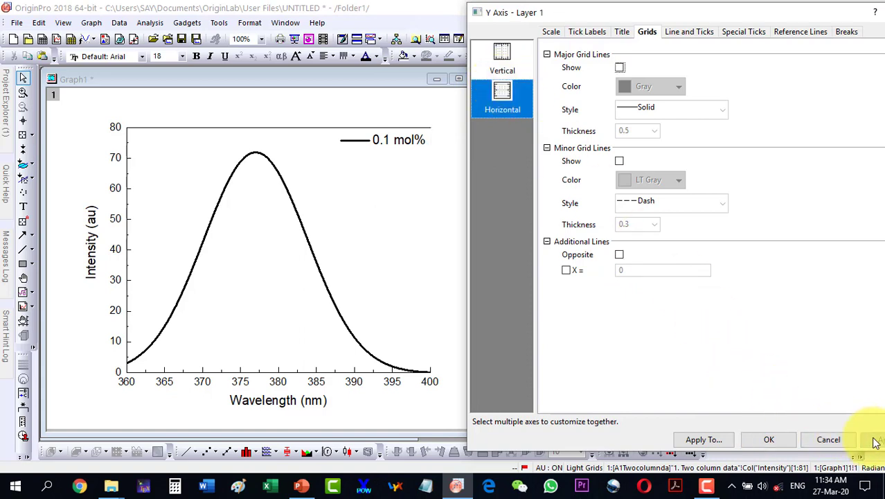
click(505, 59)
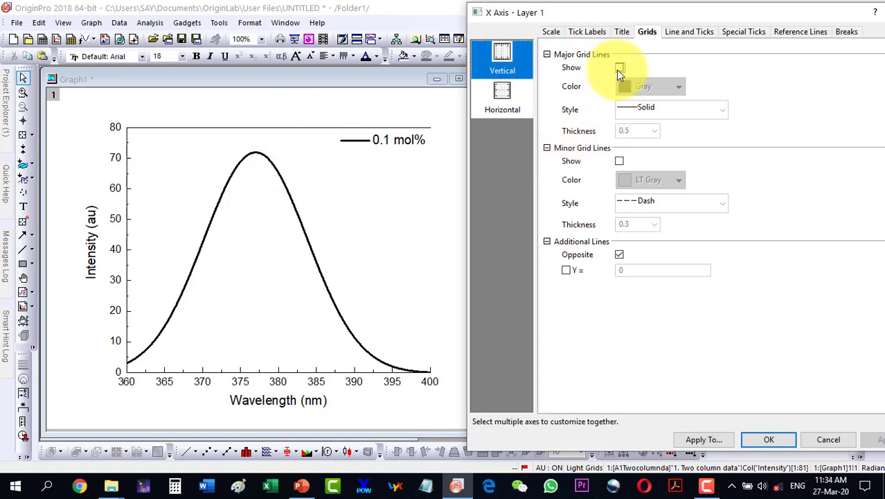
click(619, 255)
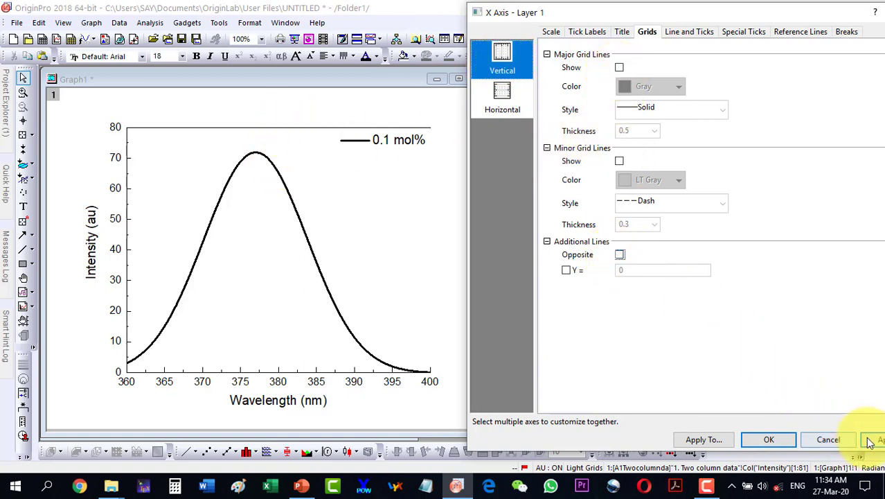
click(871, 441)
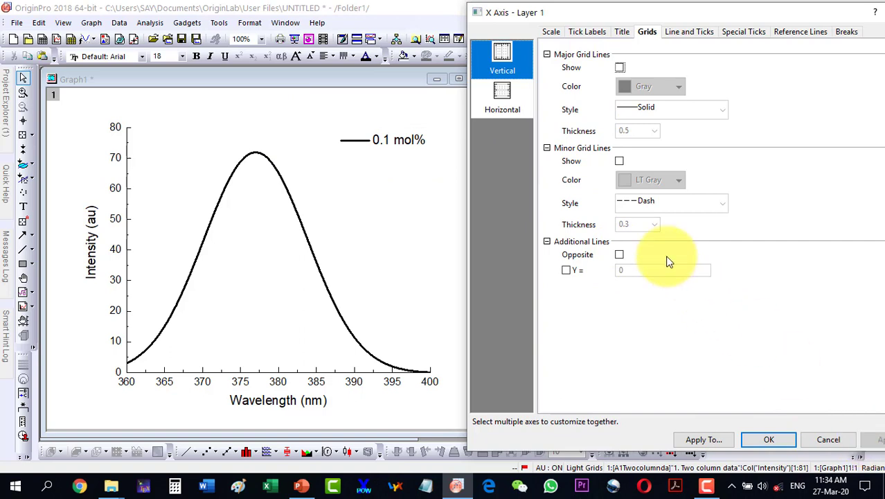
Restore the X and Y opposite lines to frame the graph, then show the left axis tick labels.
click(620, 255)
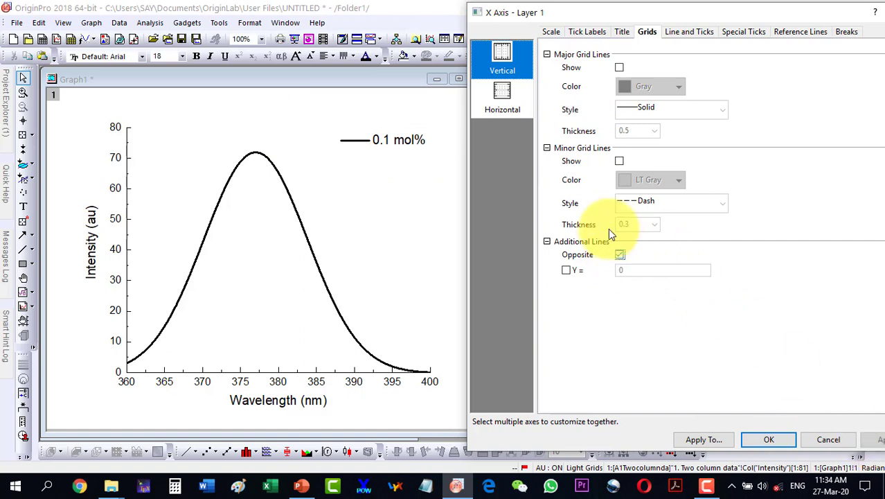
click(500, 96)
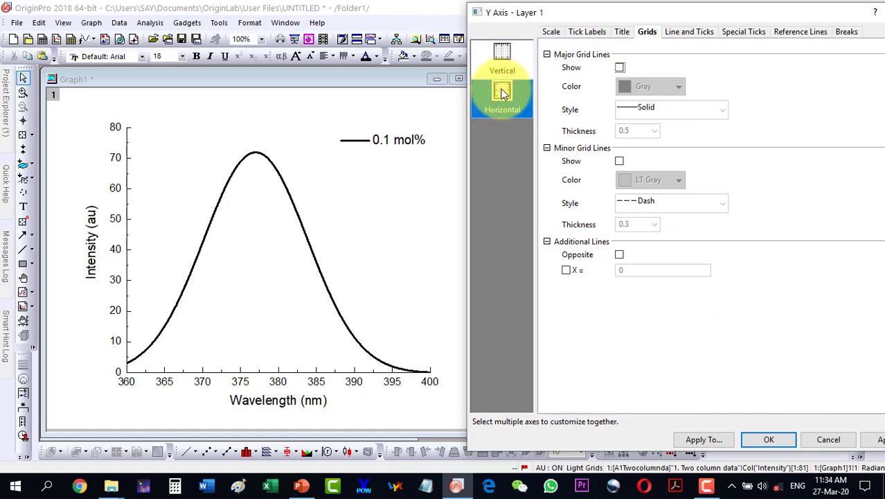
click(620, 255)
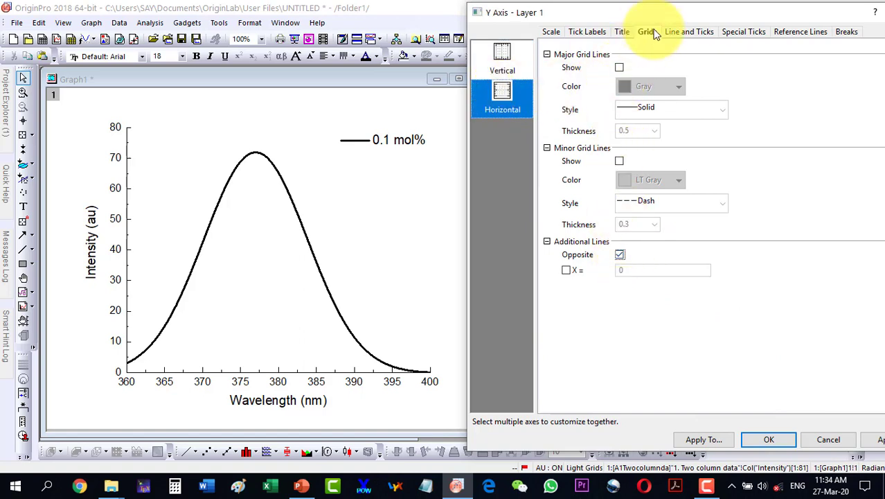
click(874, 441)
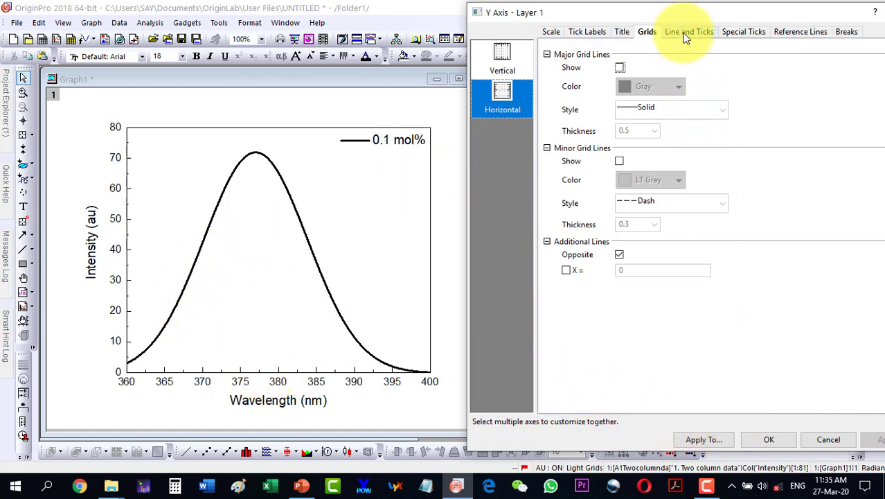
click(582, 33)
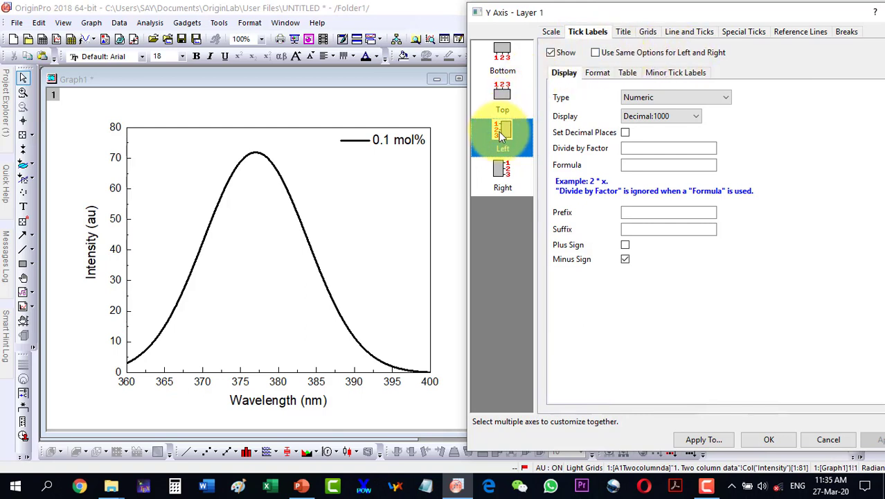
Share tick label and line-and-tick options between left and right Y axes, showing 0–80 on the right.
click(595, 52)
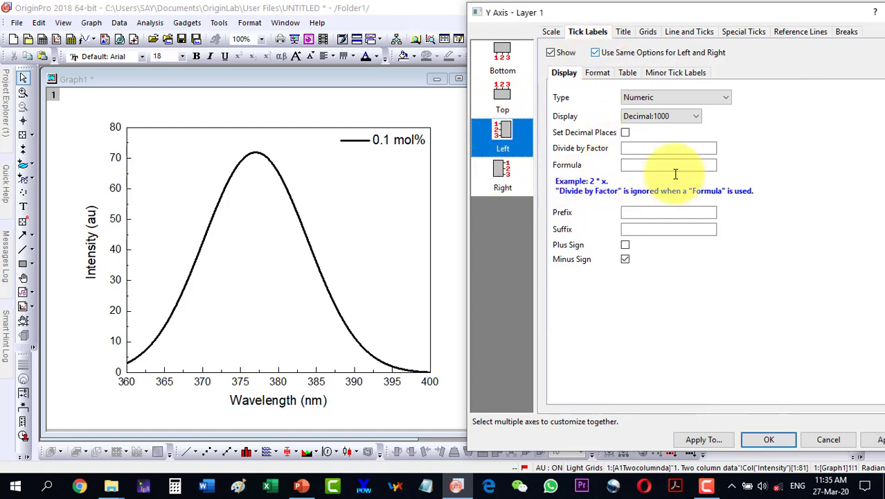
click(880, 440)
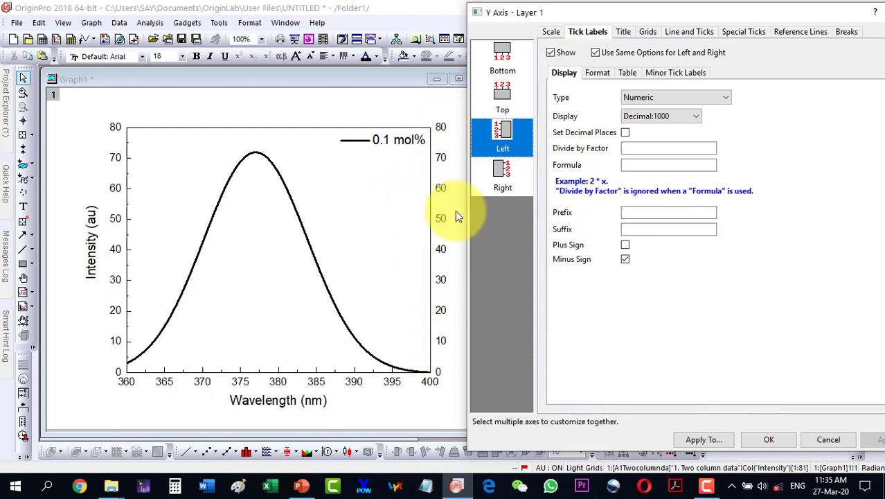
click(680, 31)
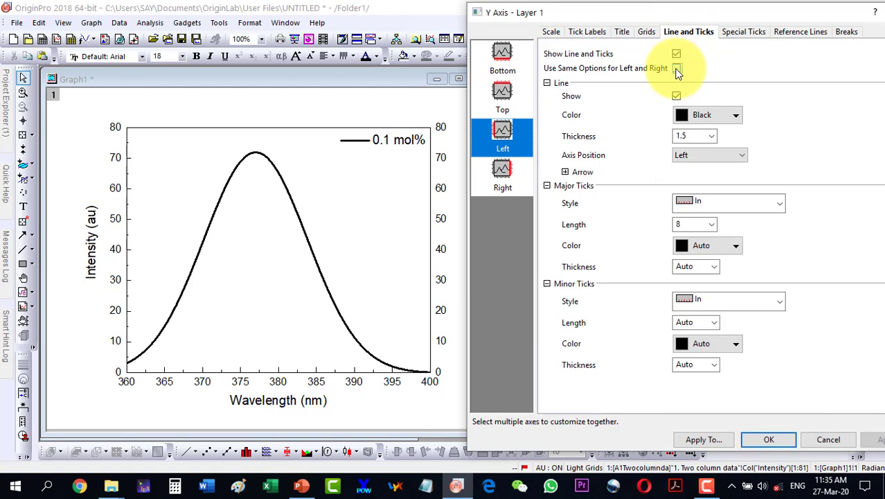
click(677, 69)
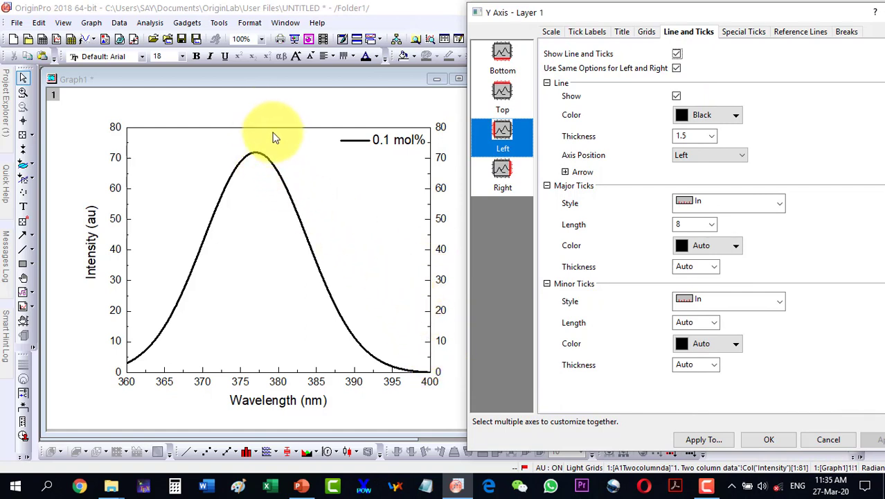
Share line-and-tick and tick label options between bottom and top axes, adding 360–400 labels on top.
click(504, 97)
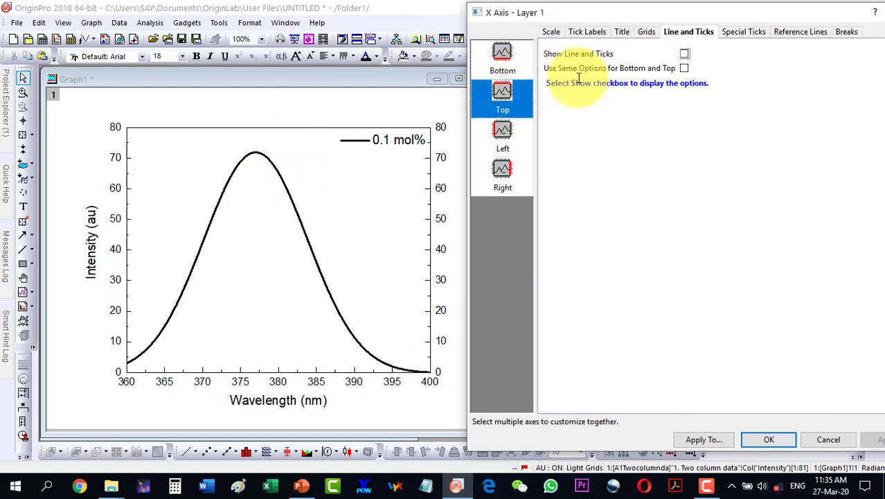
click(685, 69)
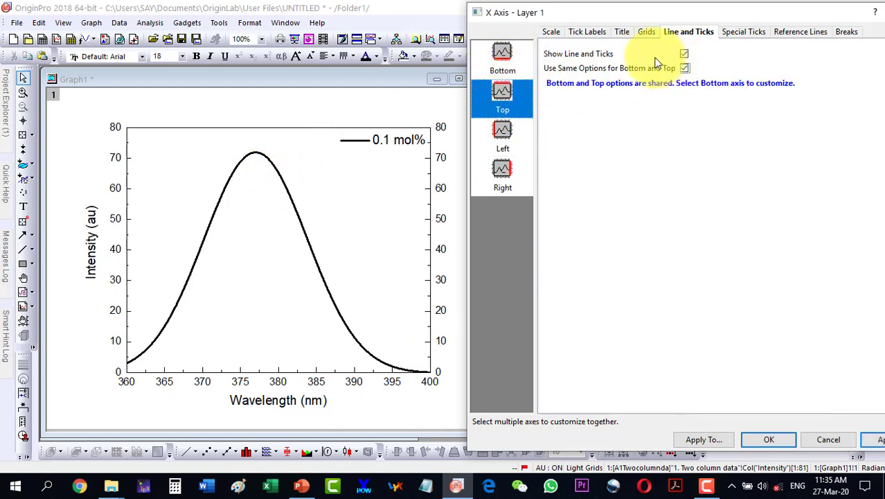
click(586, 33)
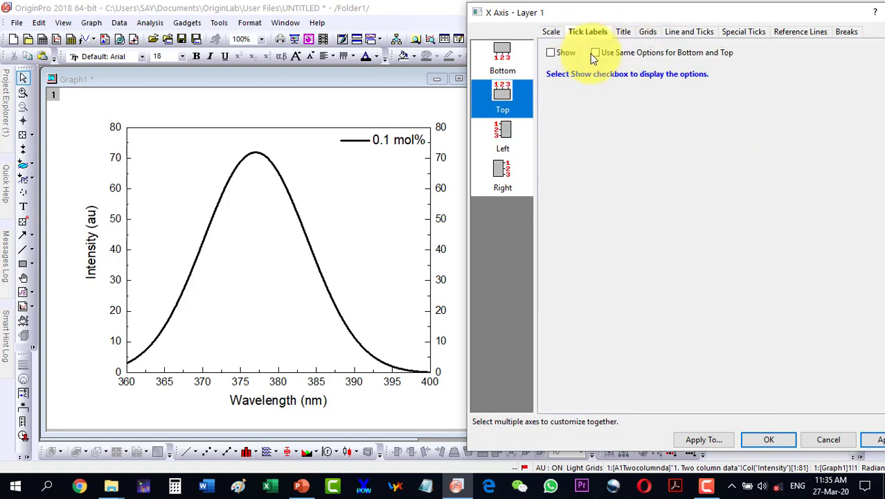
click(595, 54)
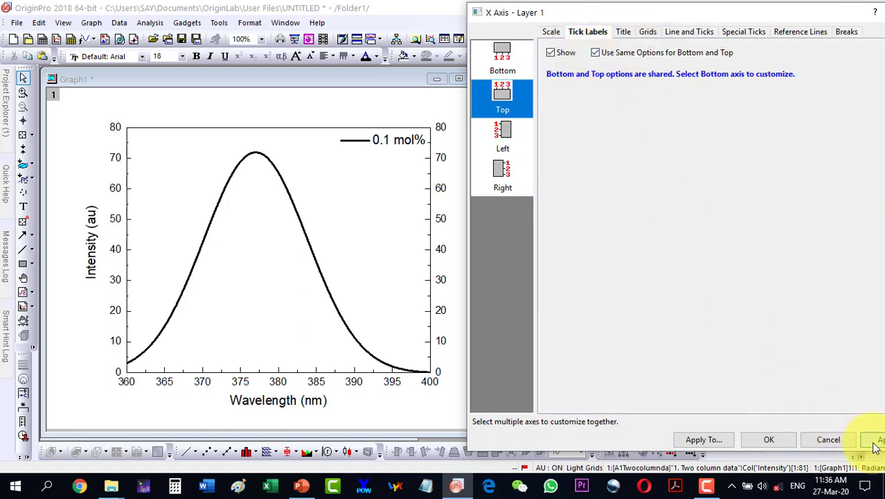
click(875, 440)
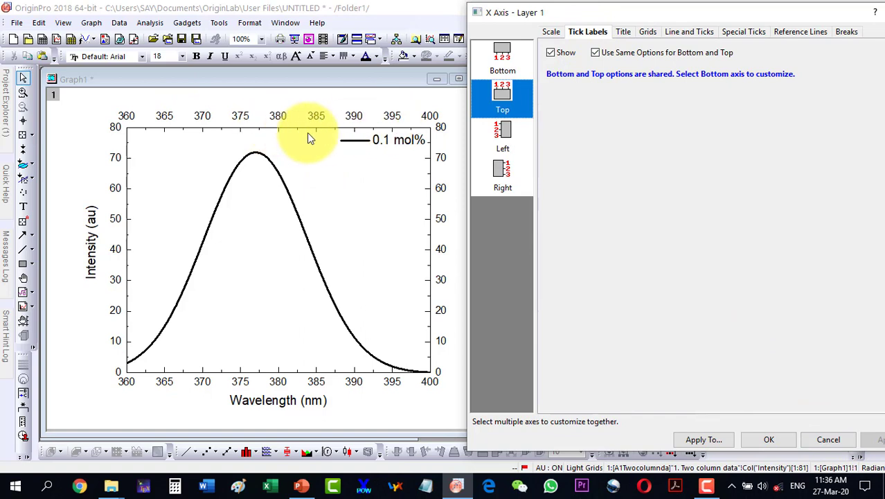
Stop sharing the top axis options and hide the top axis line and ticks.
click(596, 53)
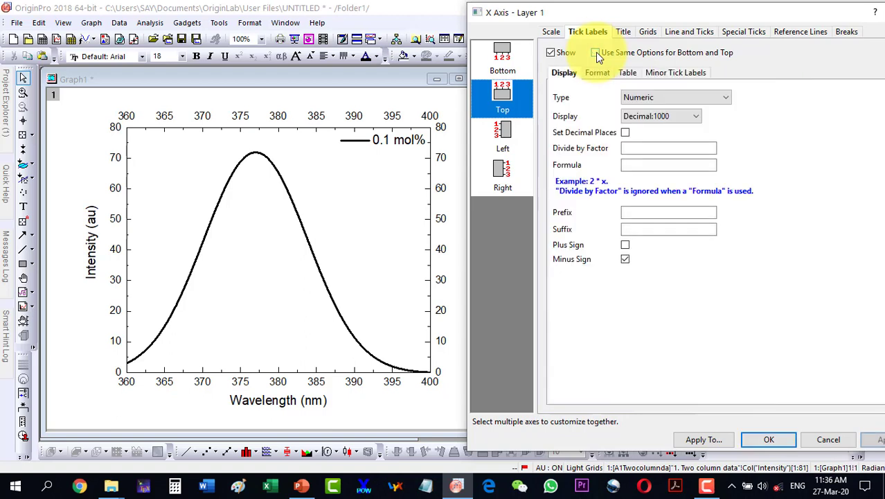
click(676, 32)
click(685, 68)
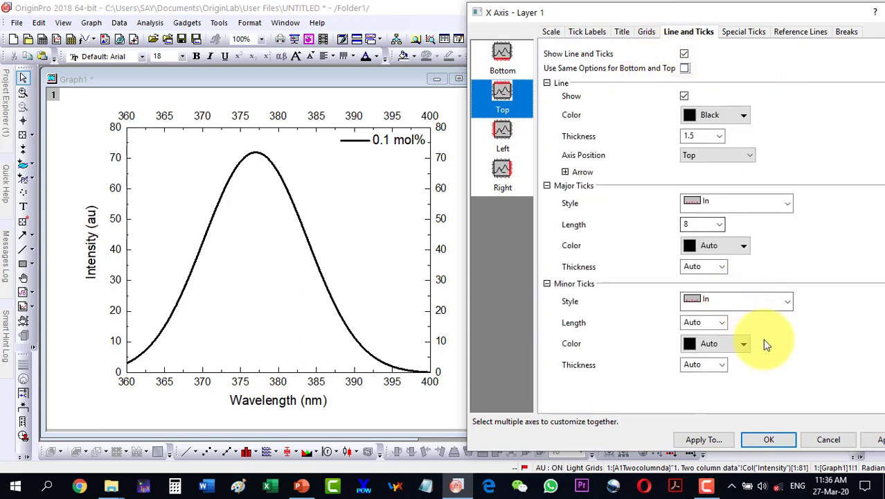
click(872, 442)
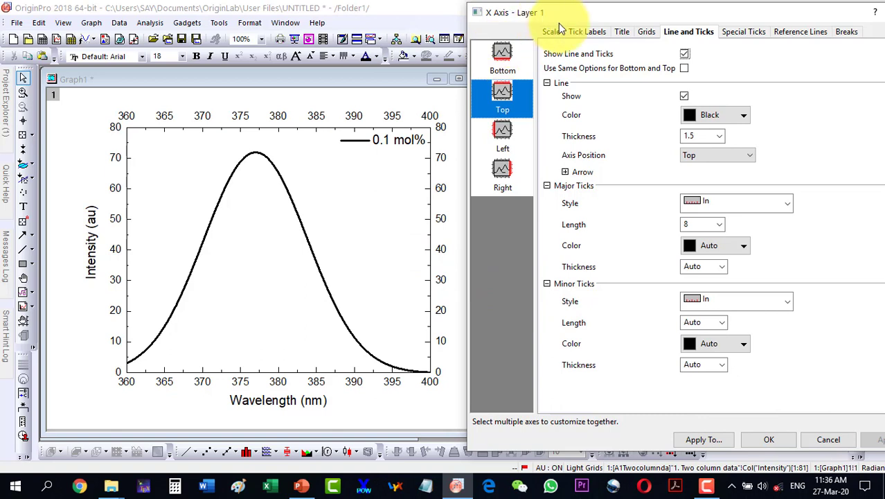
click(621, 32)
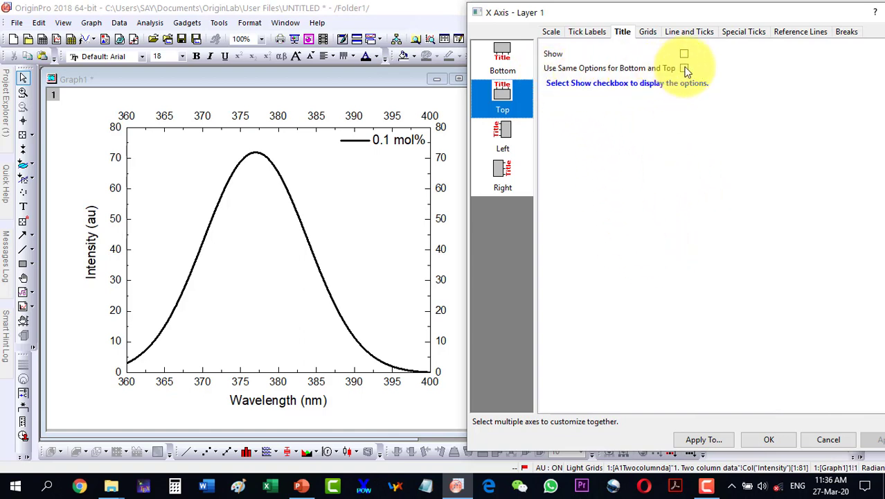
click(585, 35)
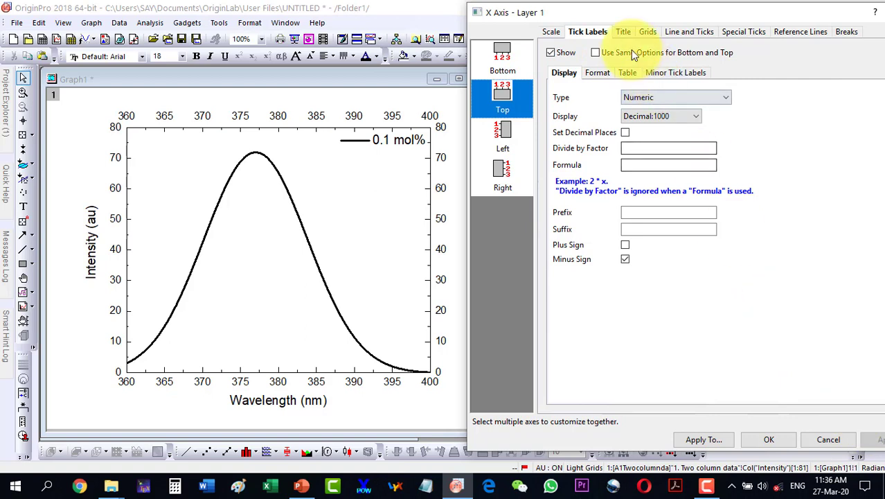
click(679, 32)
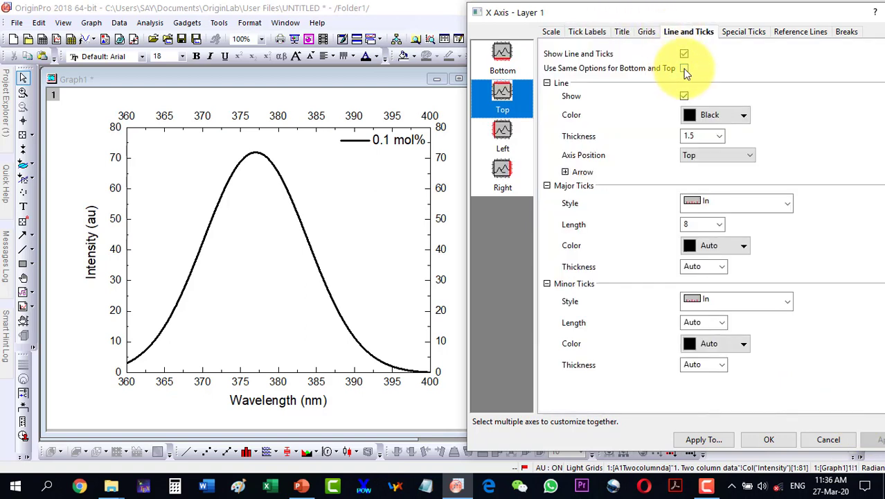
click(684, 54)
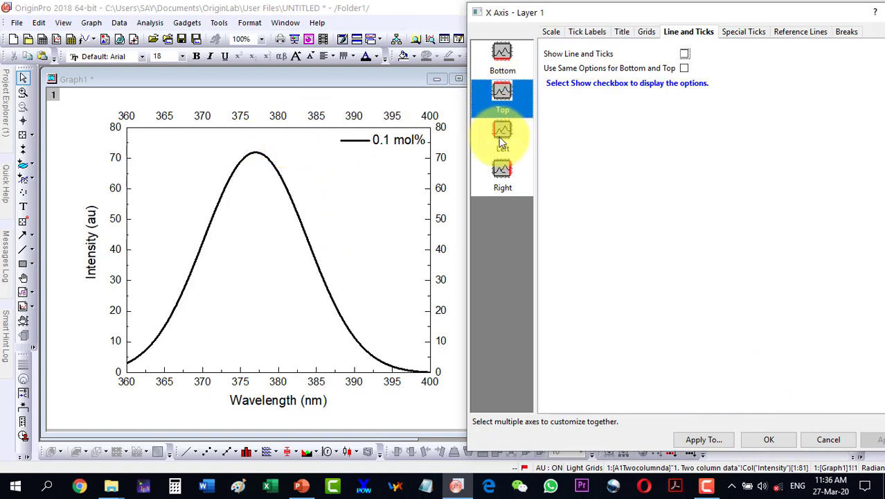
Unshare left and right line options and hide the right axis line and ticks.
click(509, 178)
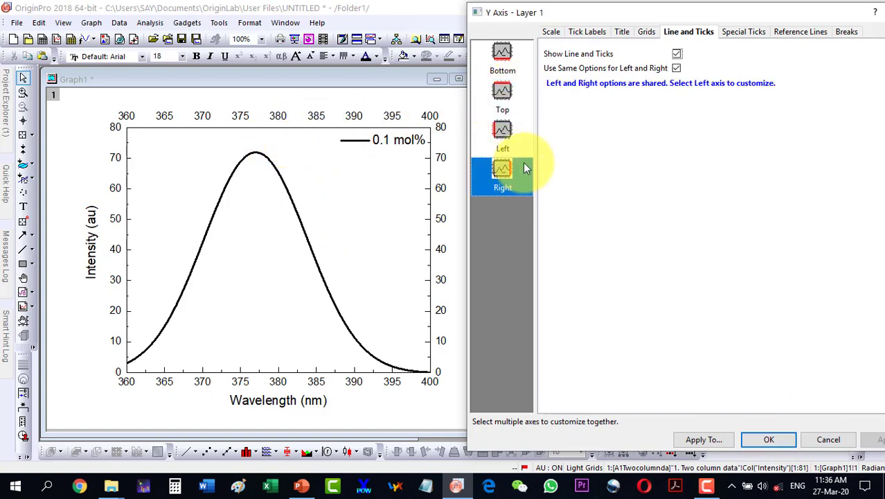
click(678, 55)
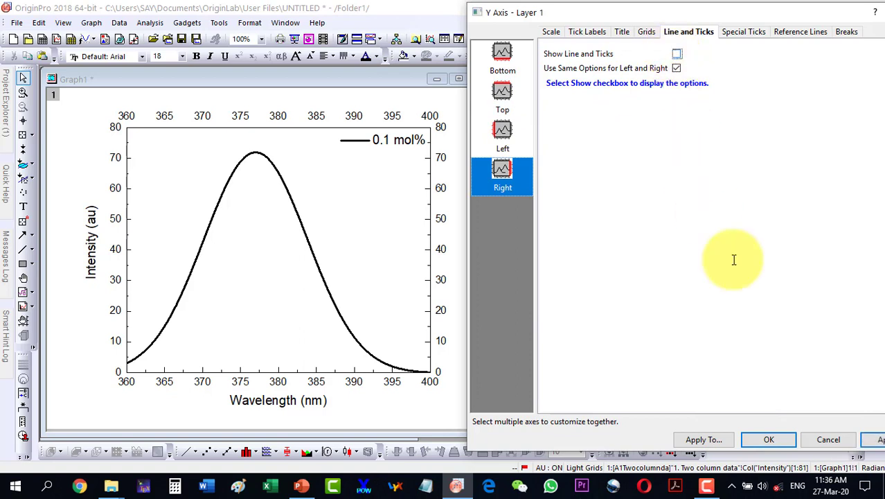
click(881, 443)
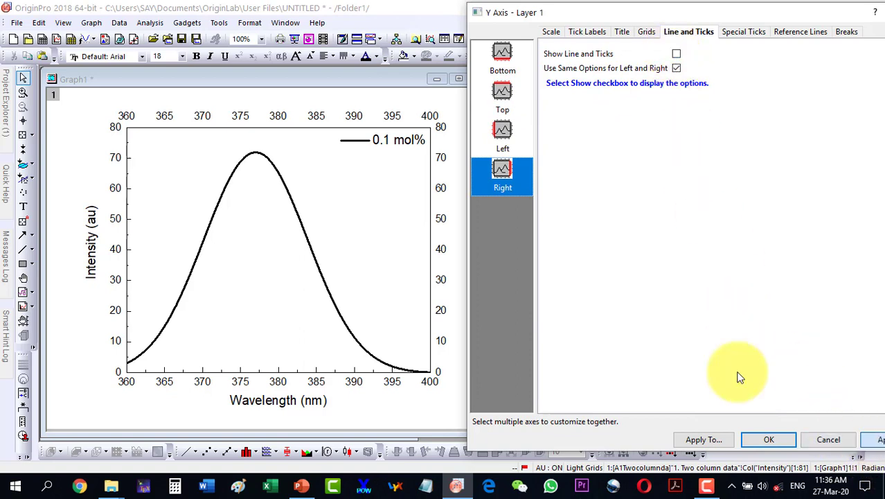
click(677, 69)
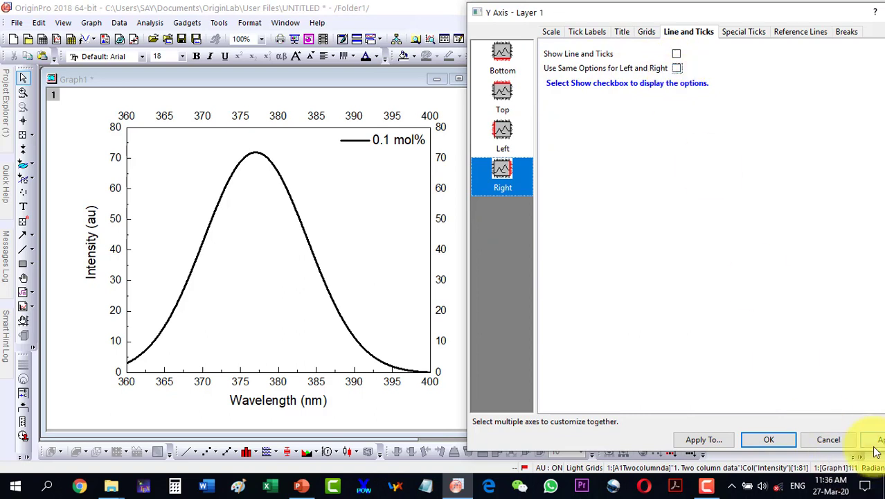
click(876, 443)
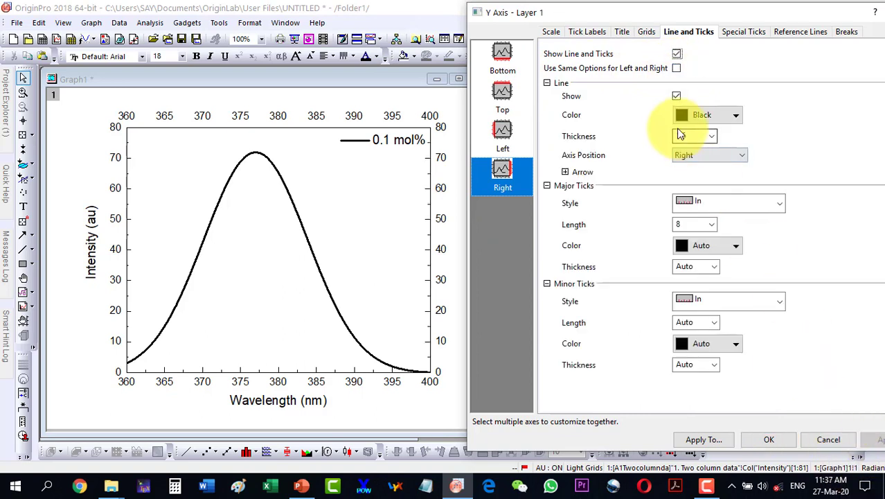
click(677, 55)
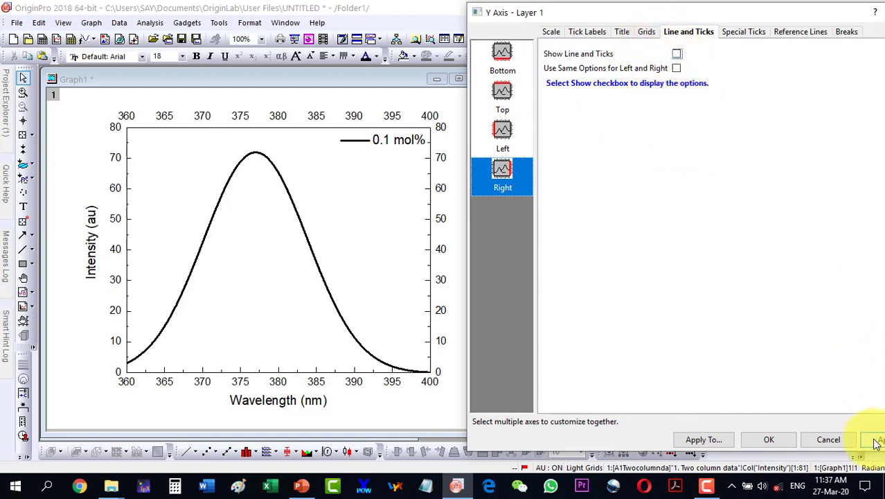
click(876, 441)
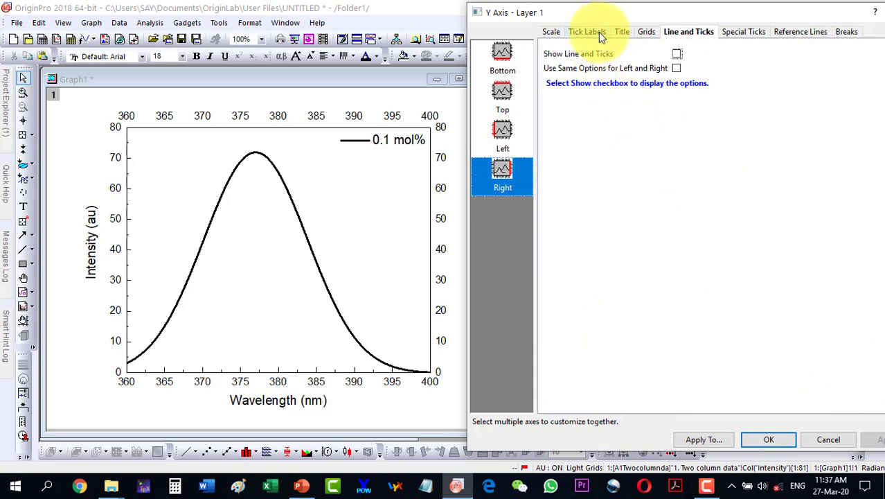
Hide the tick labels on the right and top axes and apply.
click(588, 32)
click(551, 52)
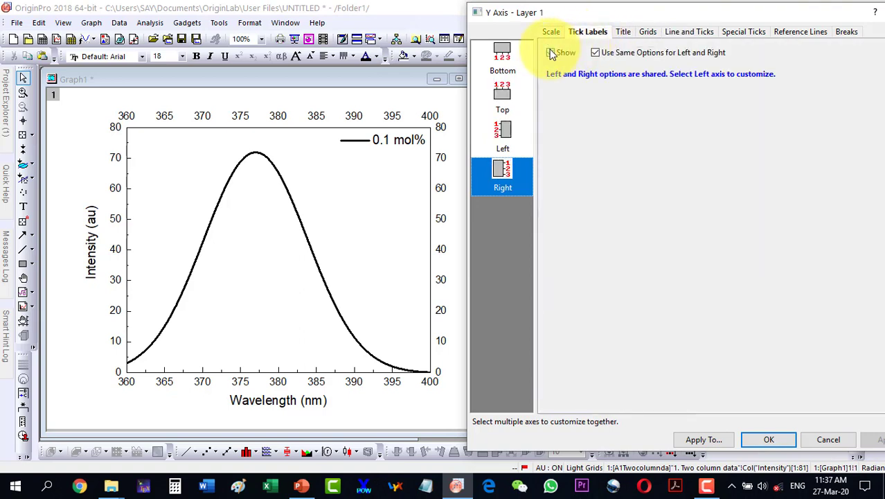
click(595, 53)
click(876, 440)
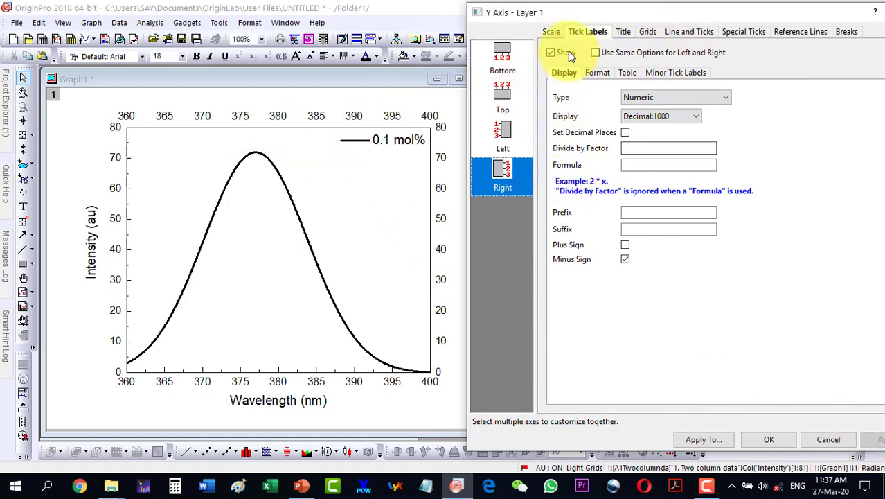
click(550, 53)
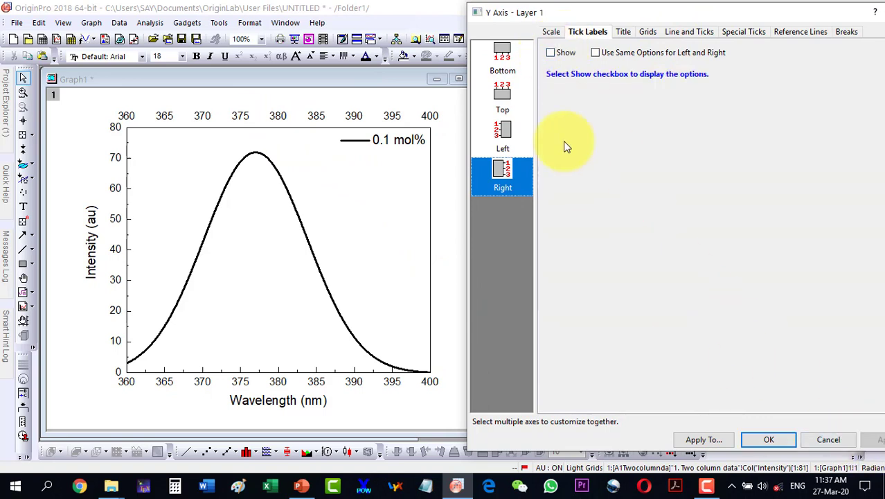
click(684, 32)
click(603, 31)
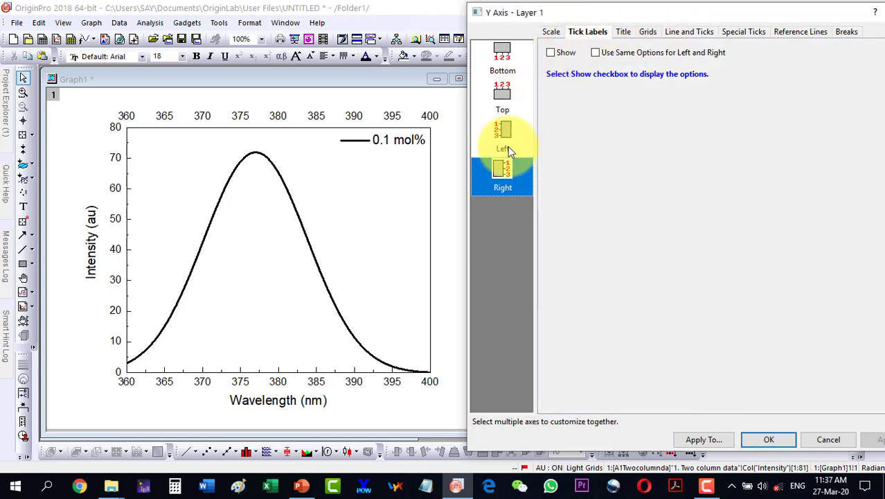
click(500, 97)
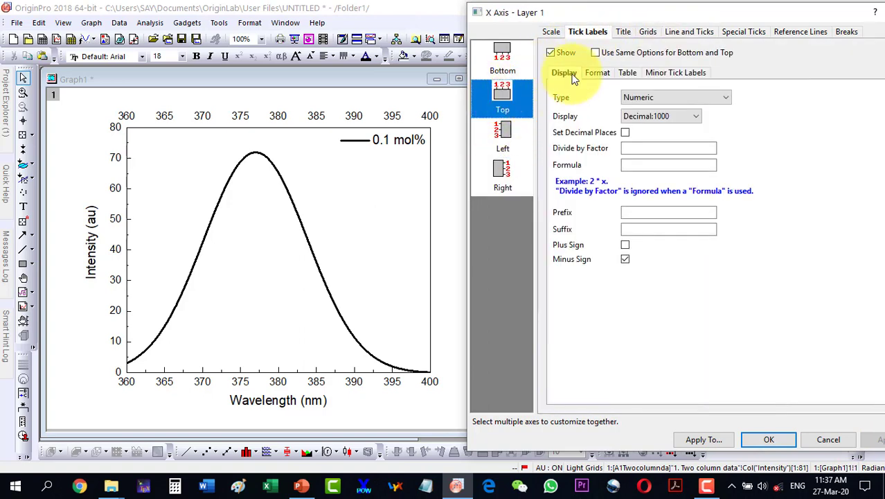
click(551, 53)
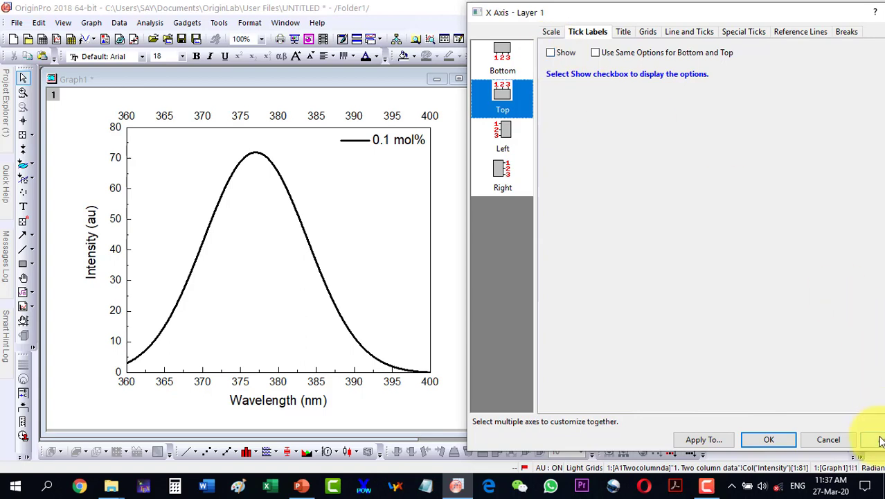
click(879, 441)
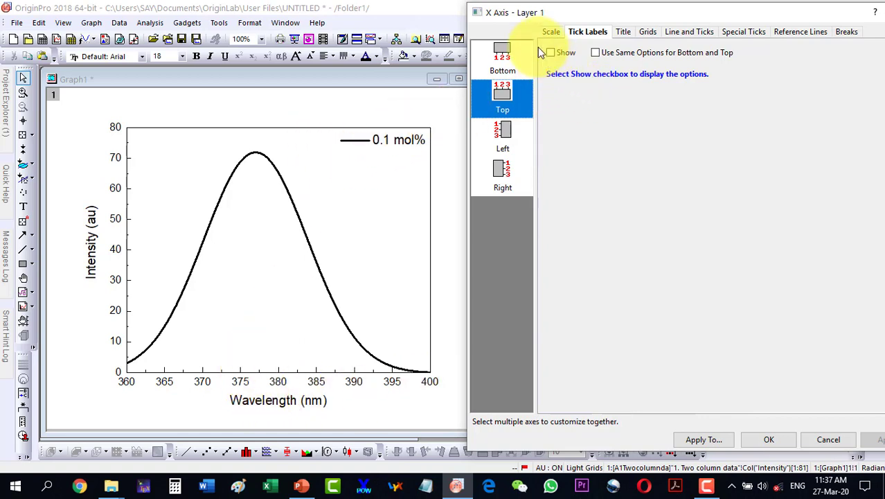
Show major and minor grid lines for both vertical and horizontal directions and apply.
click(647, 32)
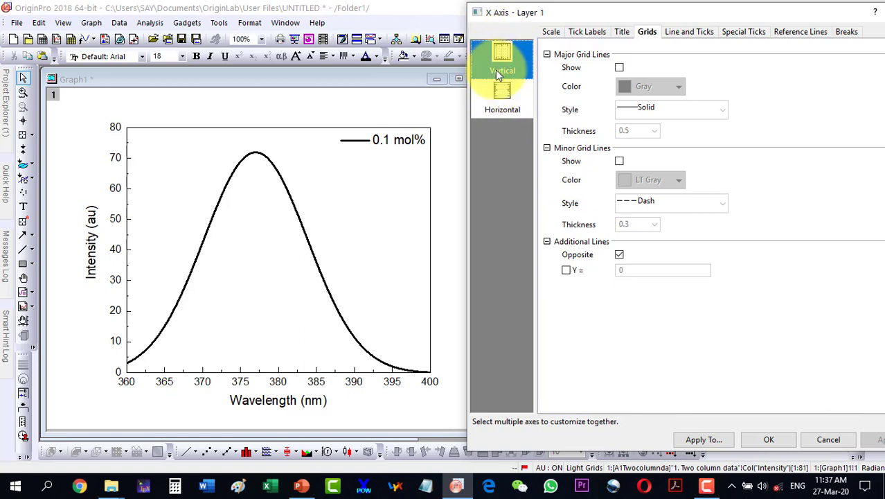
click(620, 68)
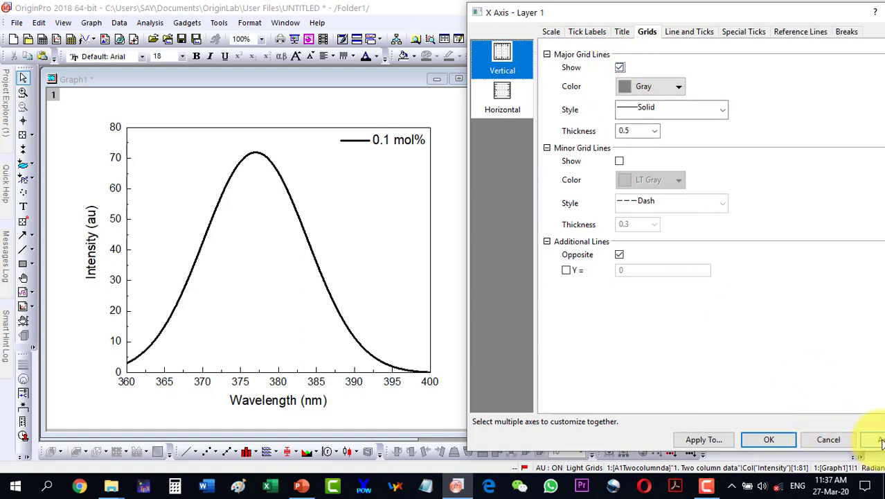
click(880, 440)
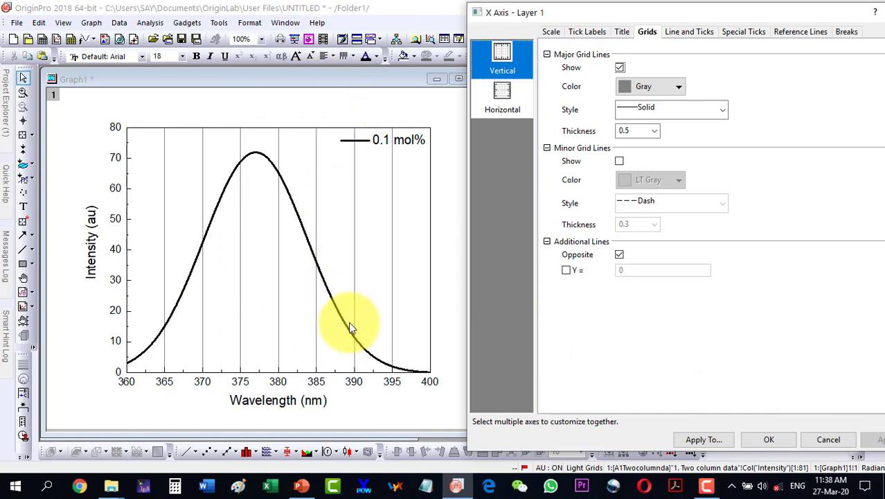
click(619, 160)
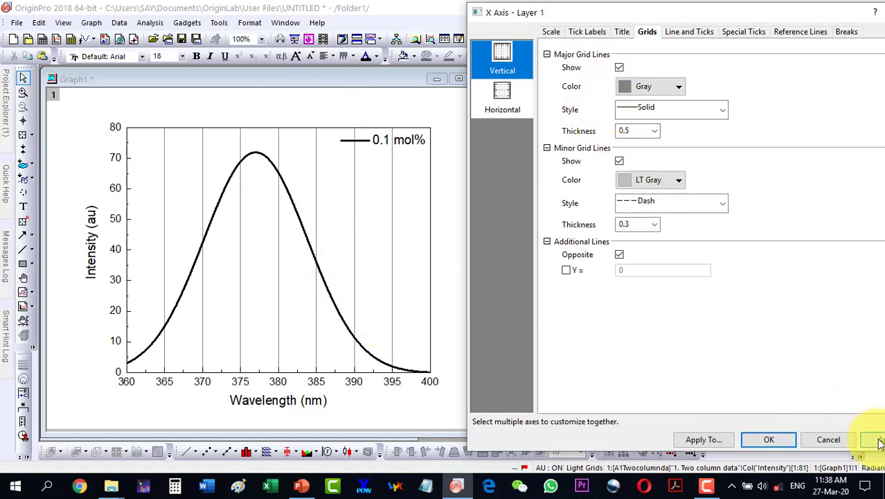
click(879, 441)
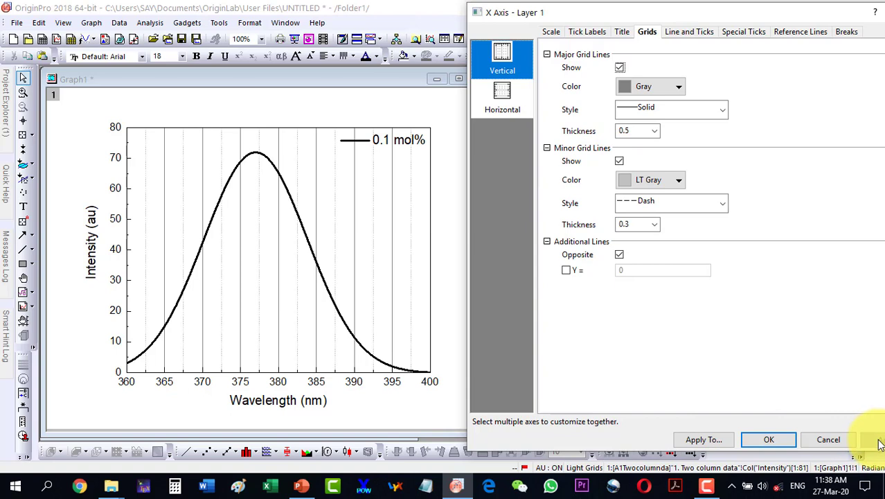
click(502, 97)
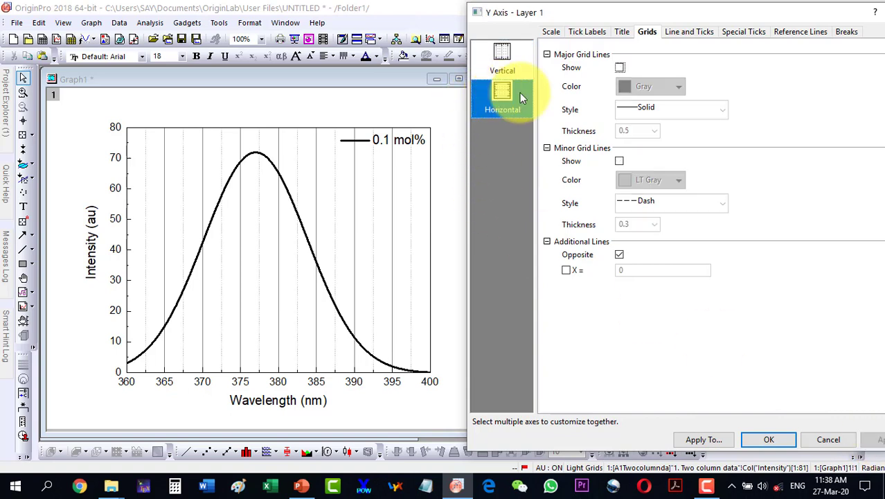
click(619, 66)
click(620, 160)
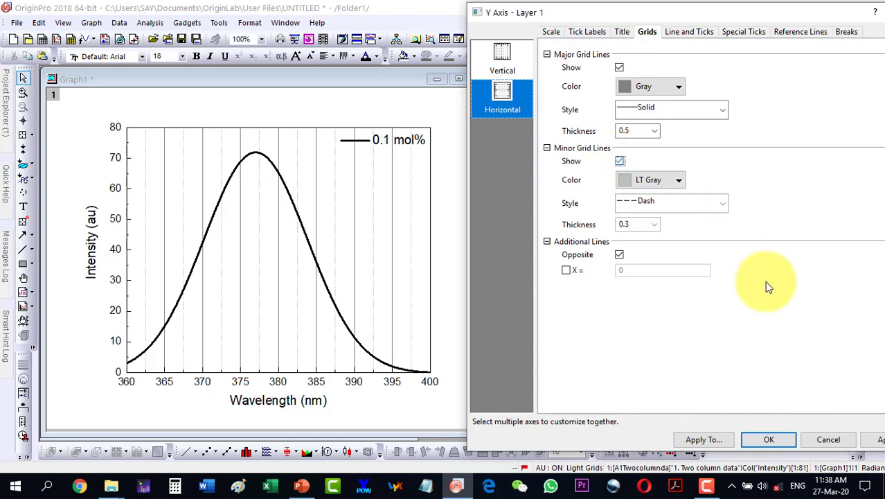
click(876, 441)
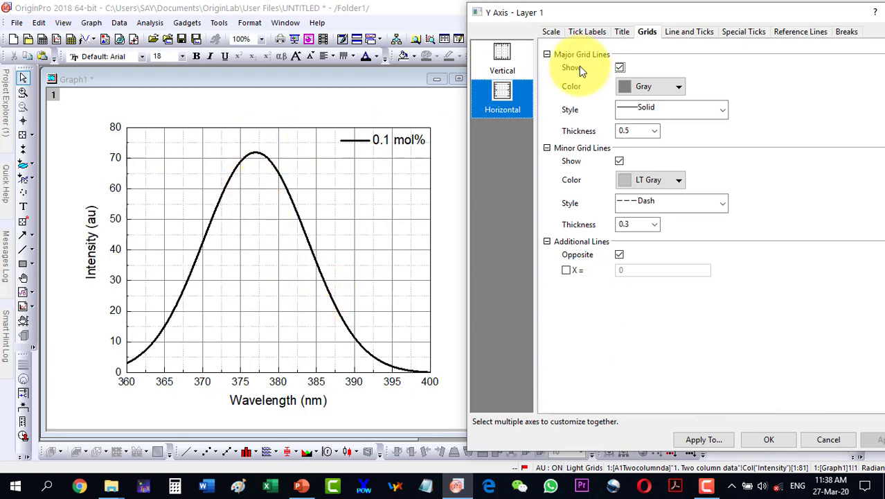
Uncheck all major and minor horizontal and vertical grid lines and apply.
click(619, 67)
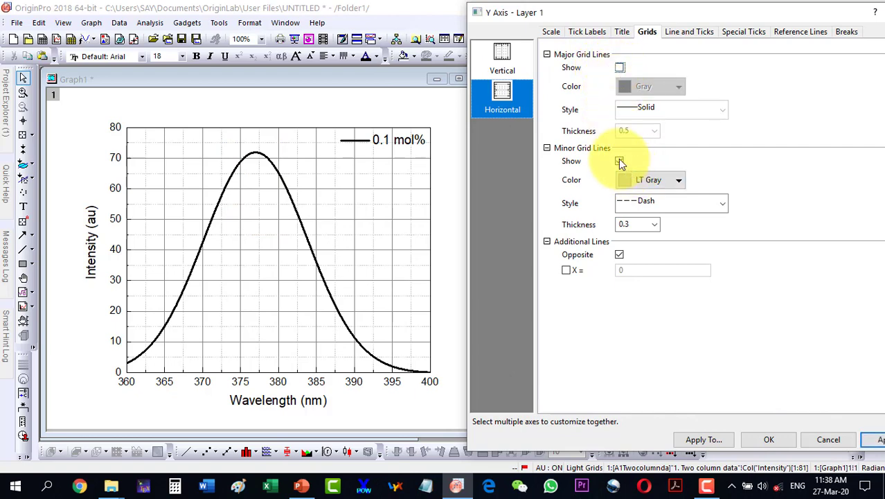
click(619, 161)
click(503, 58)
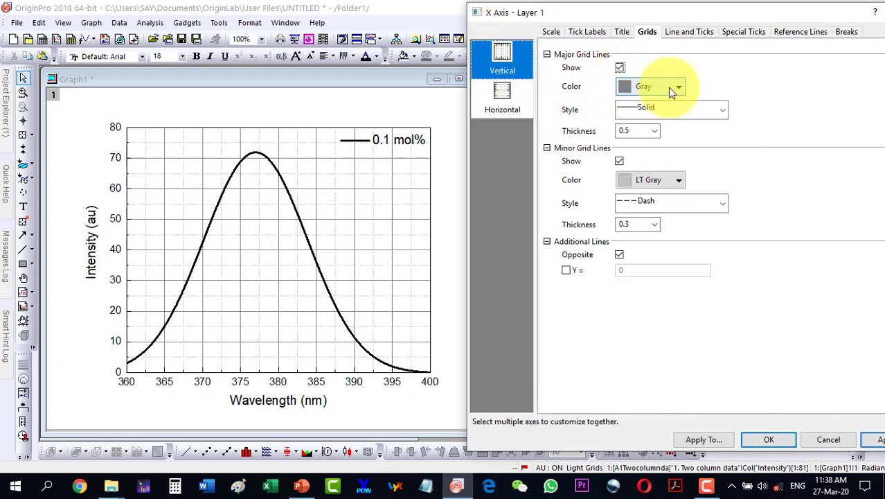
click(620, 67)
click(620, 161)
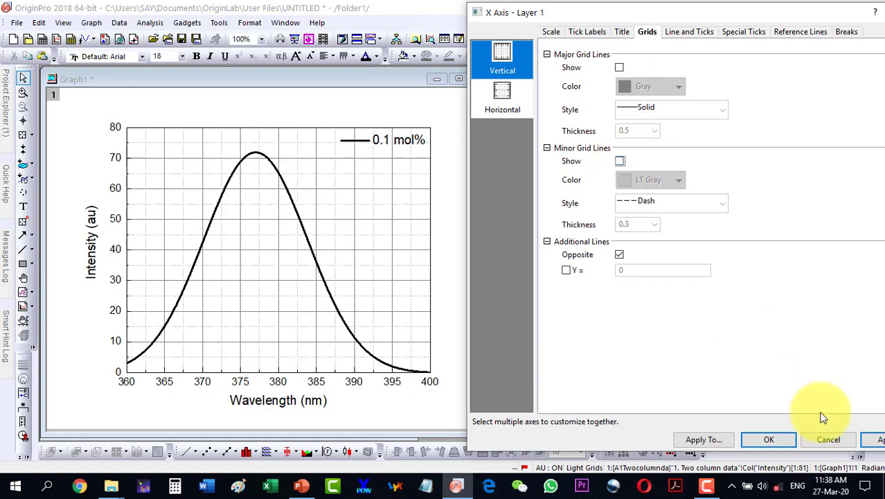
click(877, 439)
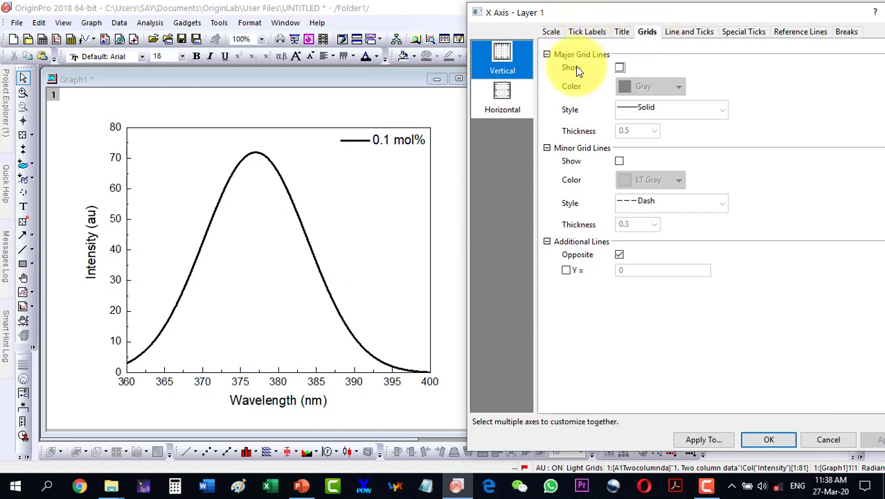
Check the X axis inward ticks and 360–400 scale, then show its tick label options.
click(688, 34)
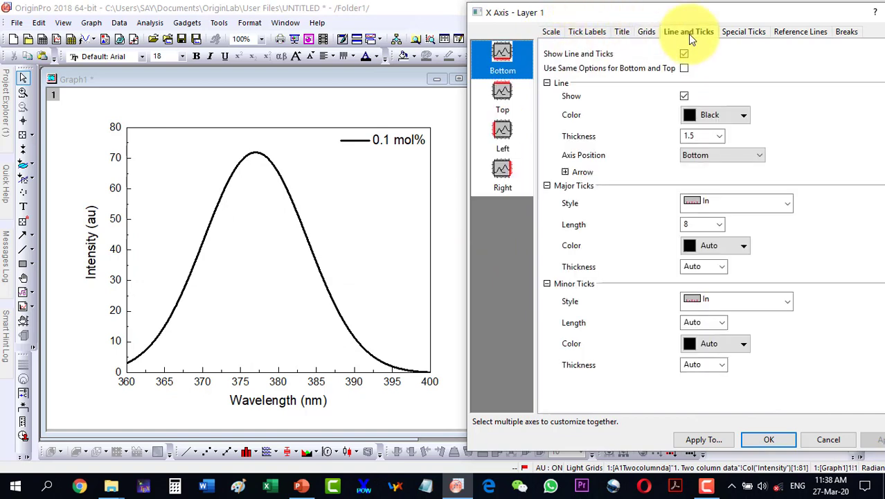
click(552, 32)
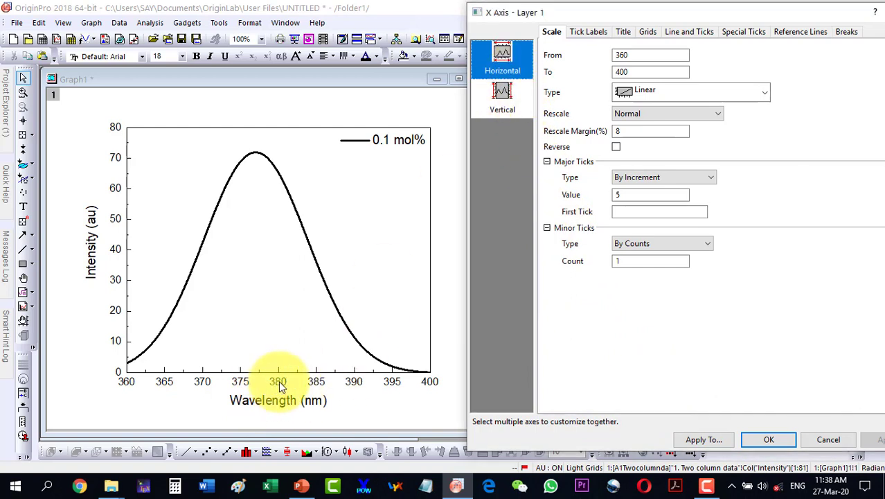
click(598, 33)
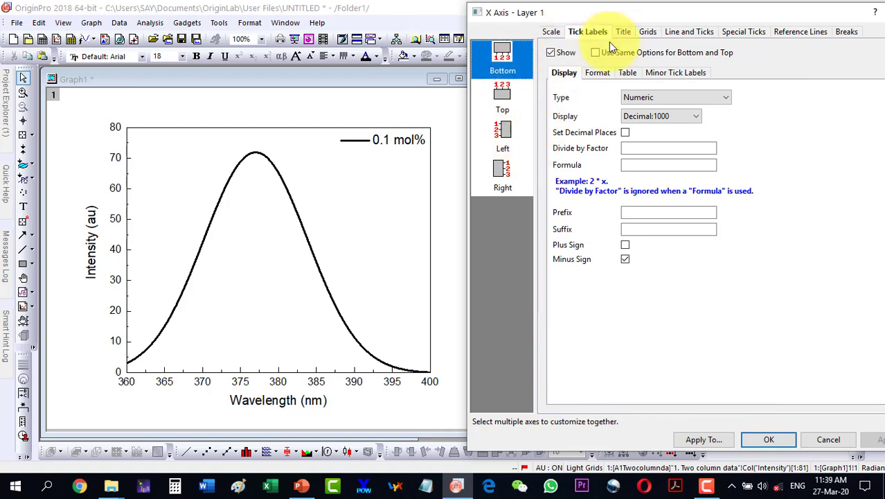
Format the bottom wavelength tick labels as bold, font size 24, and apply.
click(598, 74)
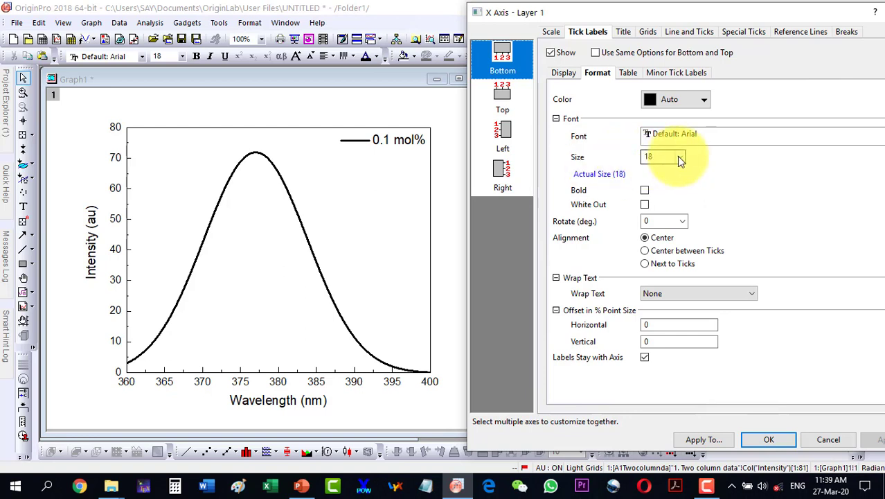
click(680, 158)
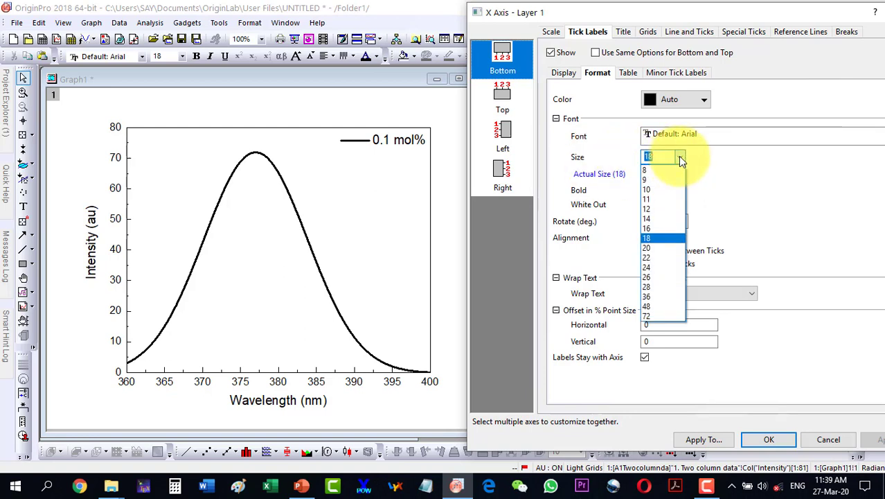
click(649, 267)
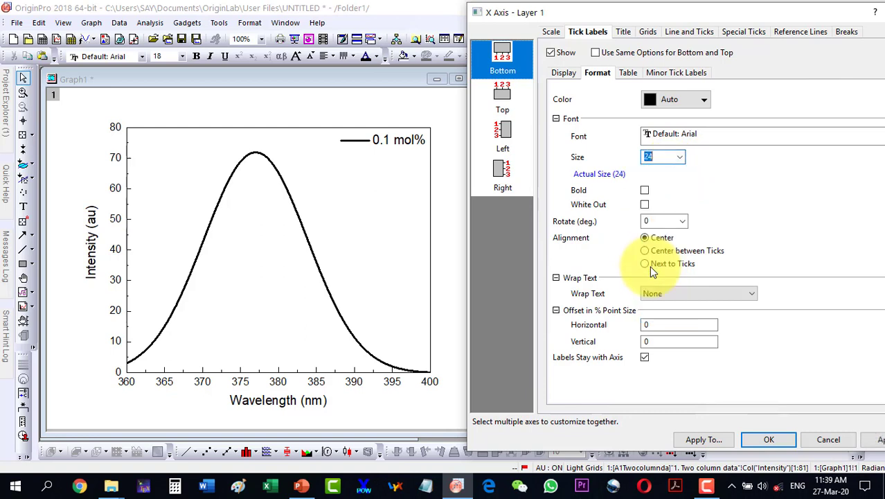
click(880, 440)
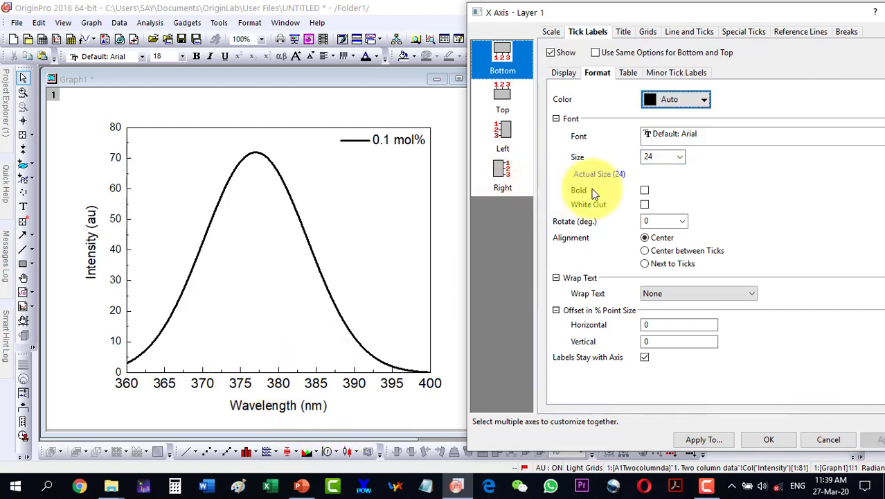
click(643, 192)
click(644, 191)
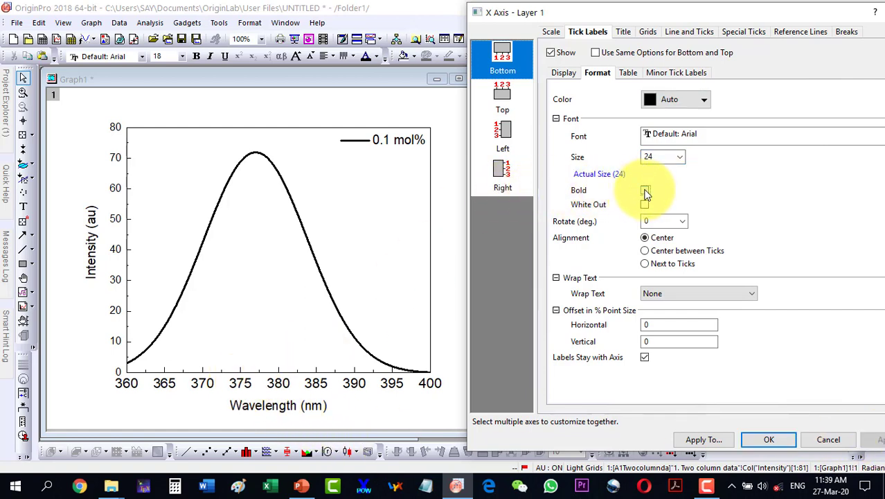
click(877, 441)
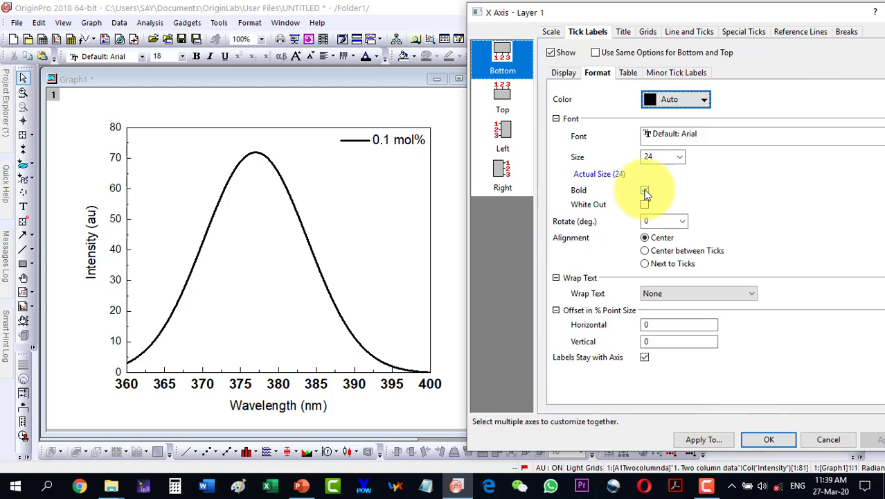
click(644, 191)
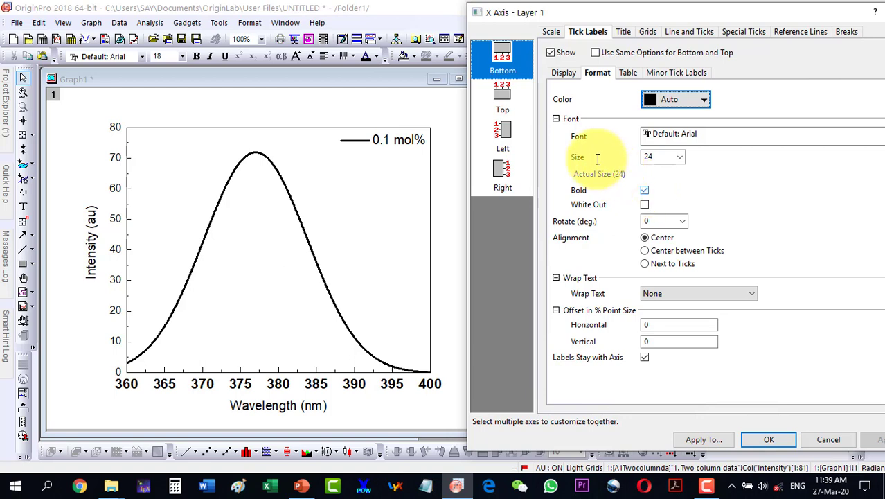
Make the left Intensity tick labels bold at font size 24 and apply.
click(503, 134)
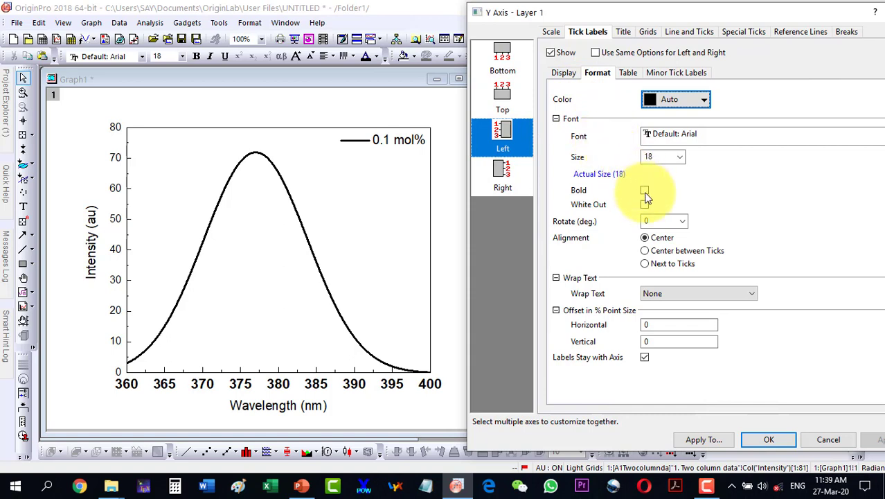
click(661, 159)
click(680, 157)
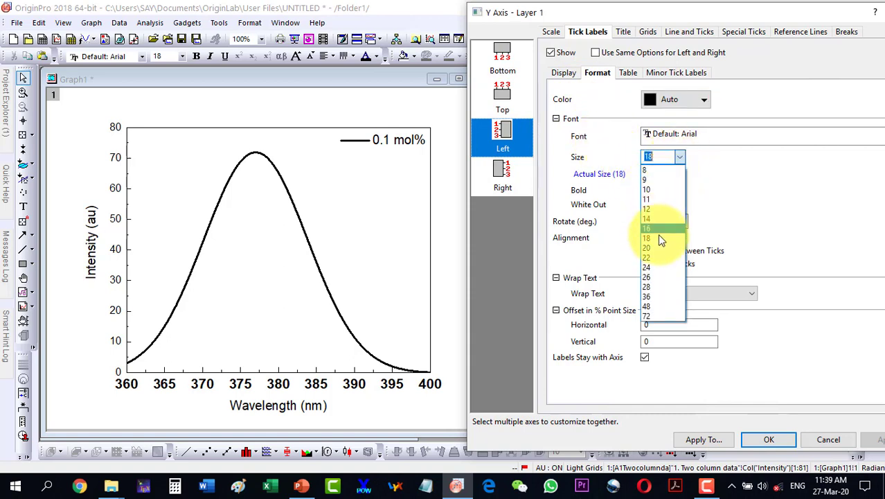
click(652, 267)
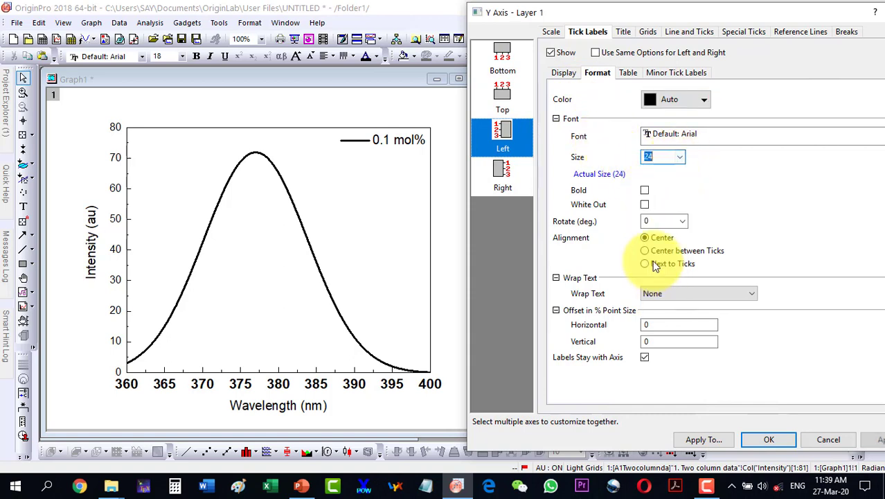
click(644, 191)
click(874, 442)
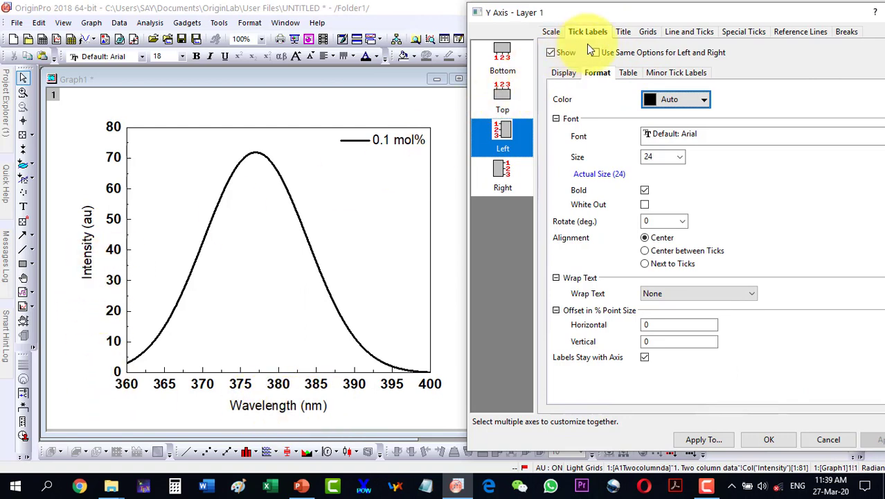
Show the Display options for the left axis tick labels.
click(688, 32)
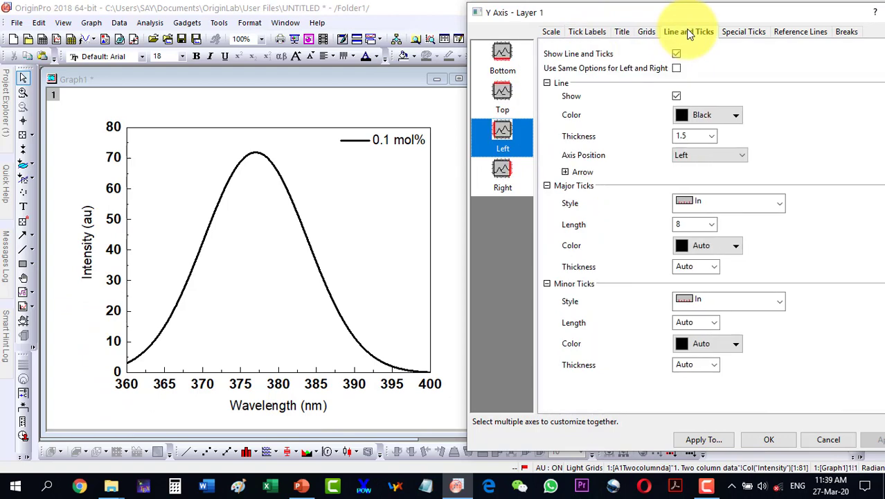
click(588, 32)
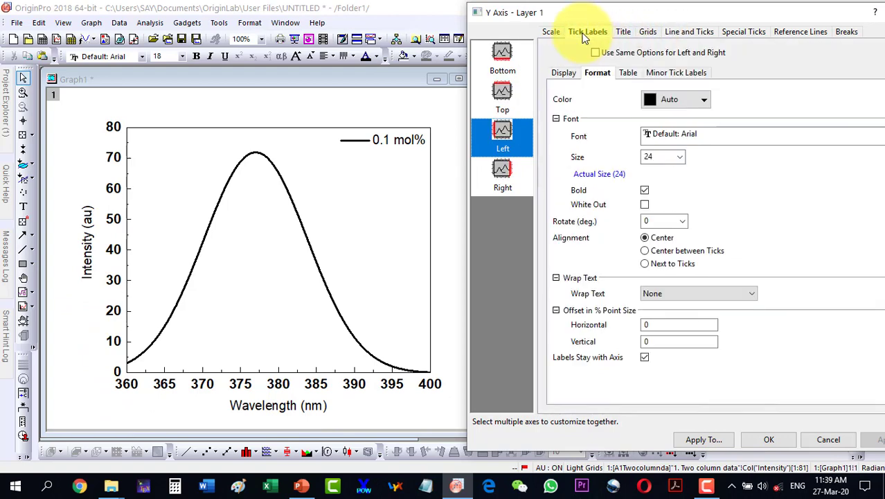
click(564, 74)
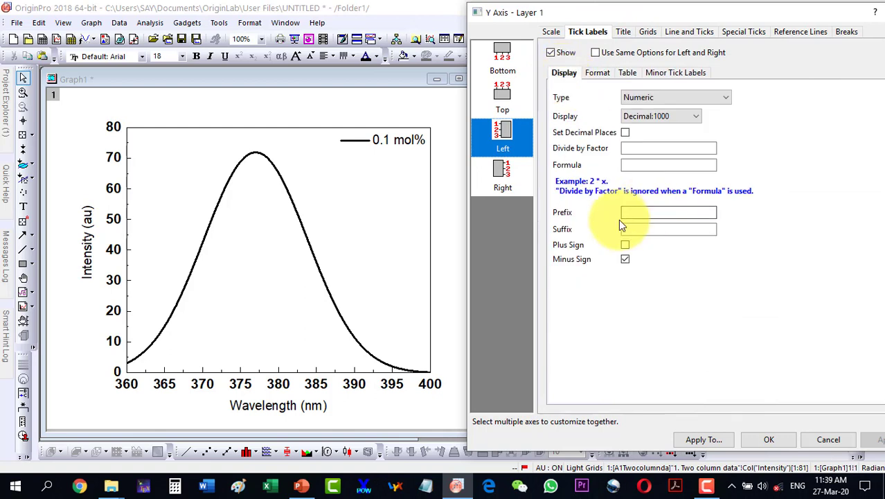
Set the left axis title, Intensity (au), to font size 36 and apply it.
click(623, 33)
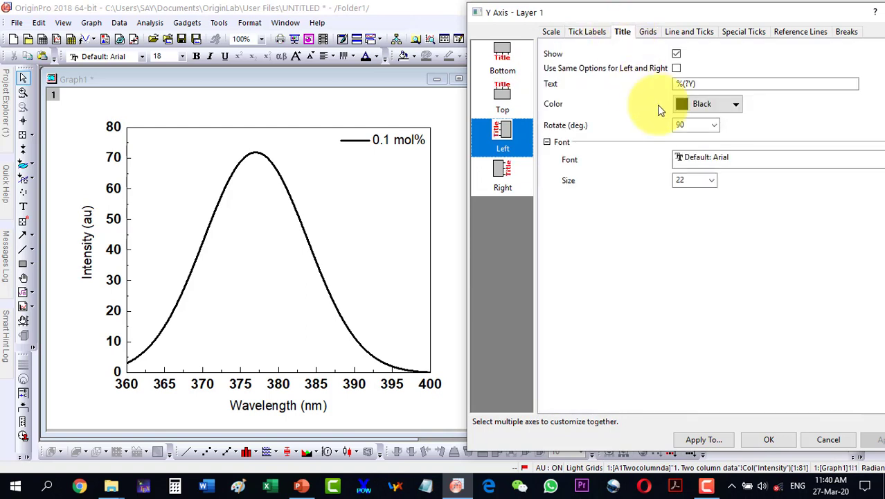
click(705, 83)
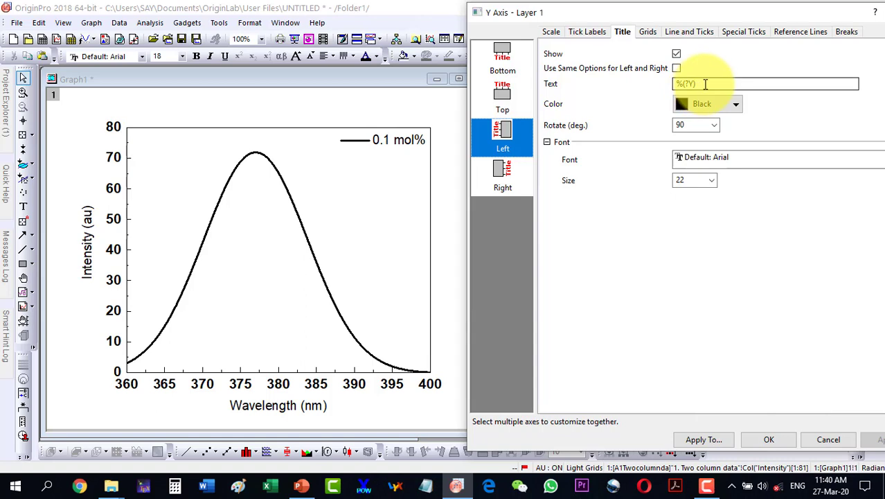
double_click(705, 83)
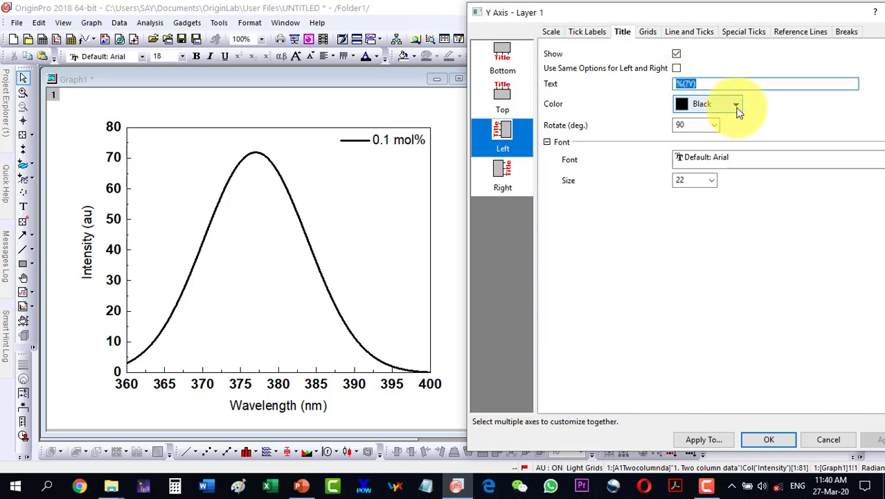
click(711, 181)
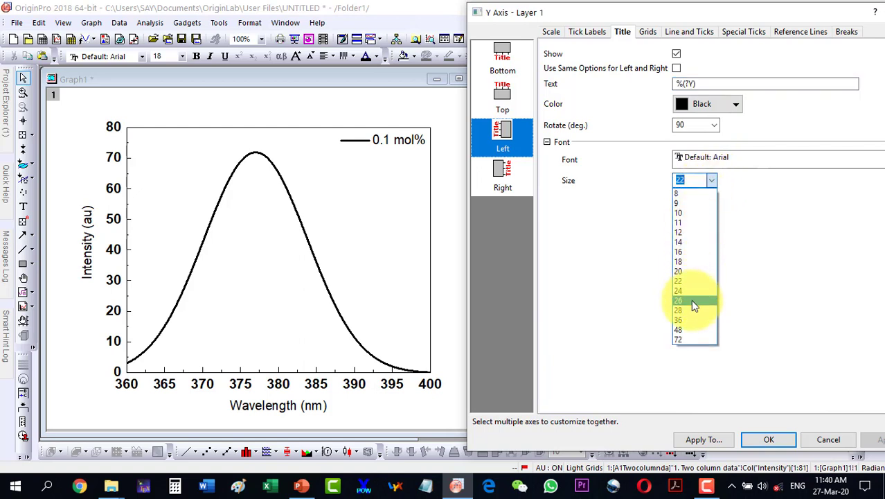
click(689, 320)
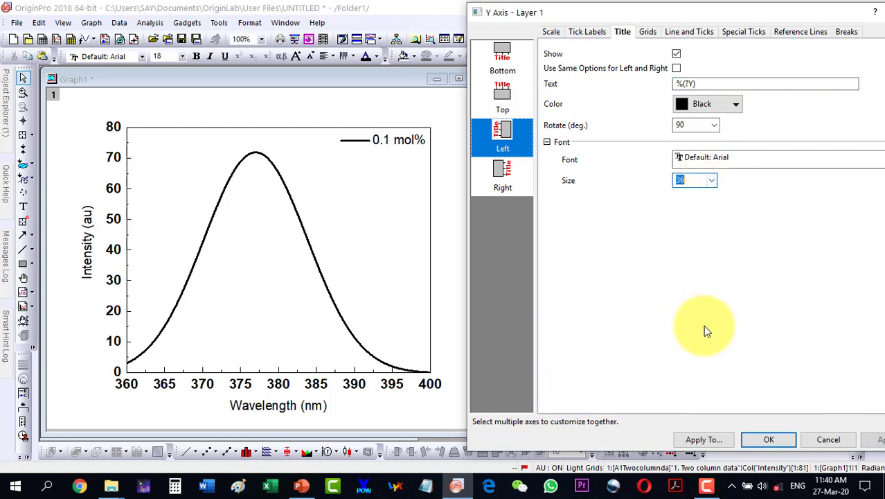
click(881, 444)
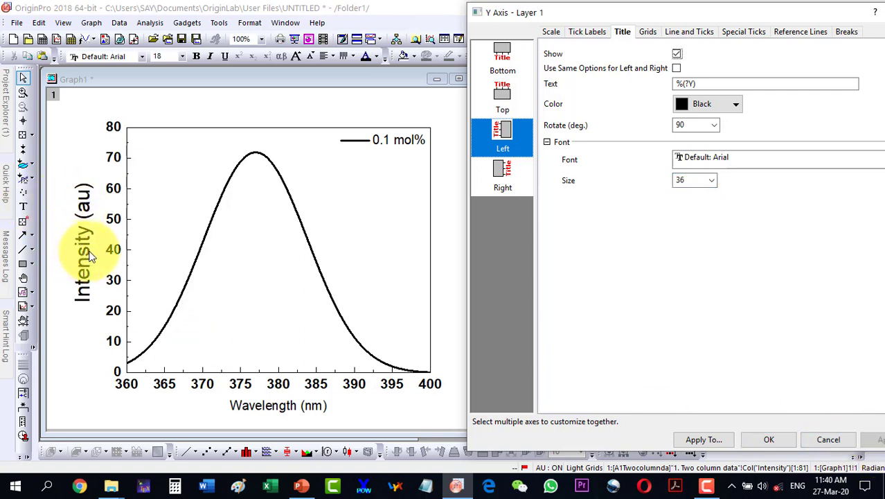
Set the bottom axis title, Wavelength (nm), to size 36, apply, and confirm with OK.
click(503, 72)
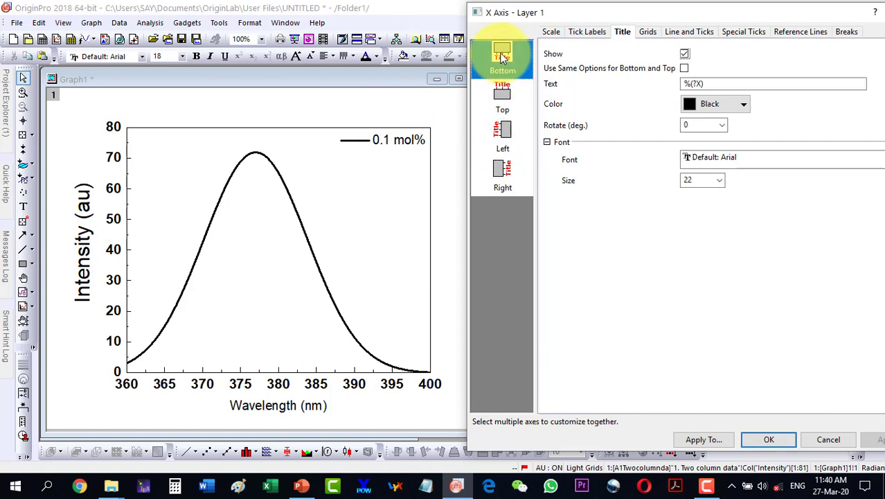
click(719, 180)
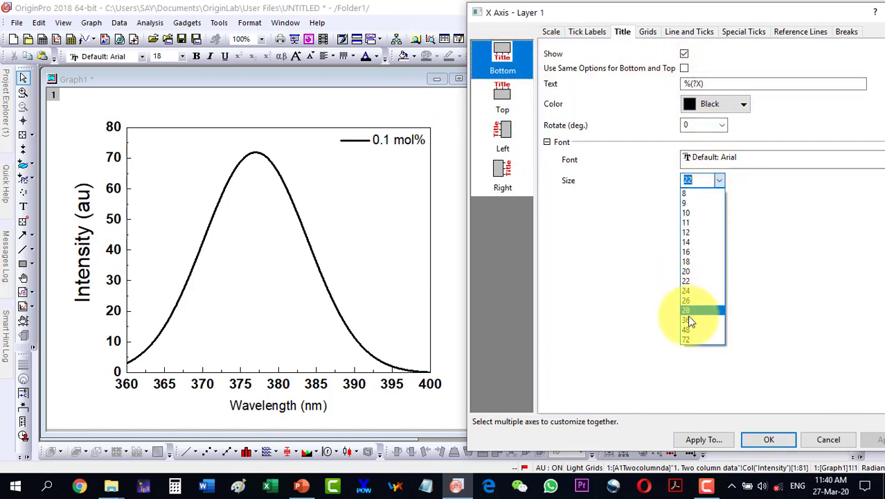
click(688, 319)
click(876, 439)
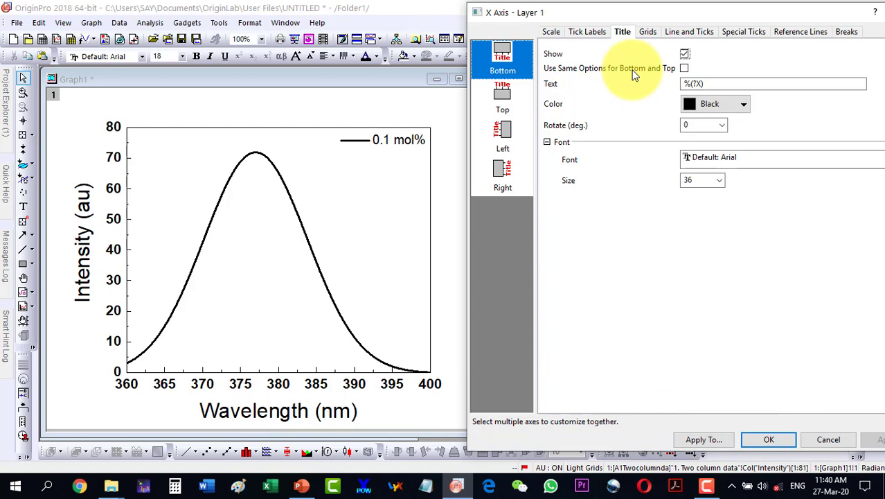
click(785, 440)
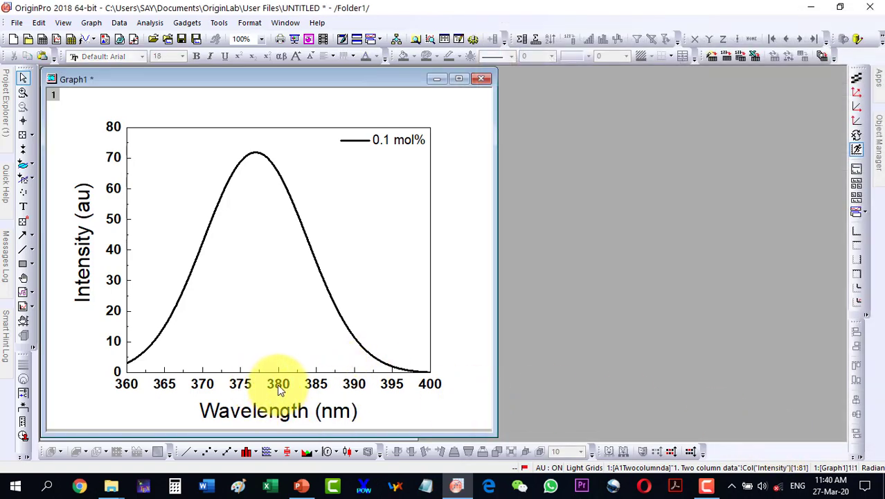
Shrink the bottom axis tick labels to font size 17 with Ctrl+Shift+< and >.
click(277, 383)
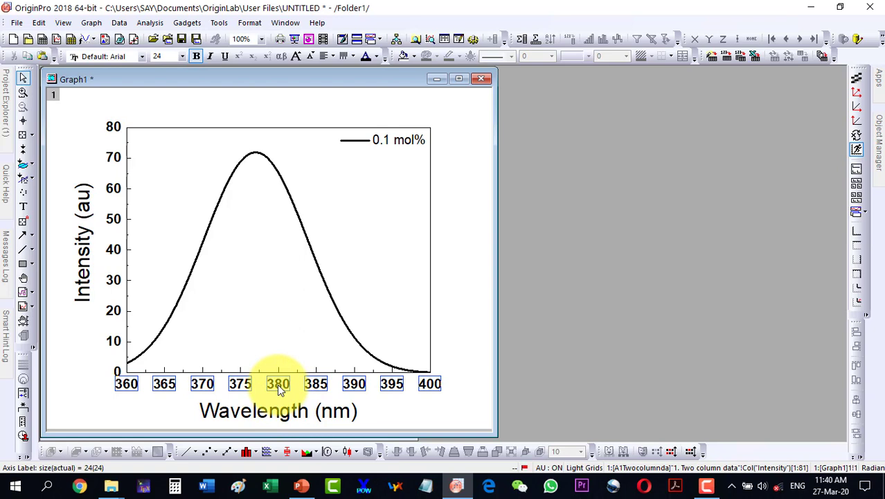
key(ctrl+shift+period)
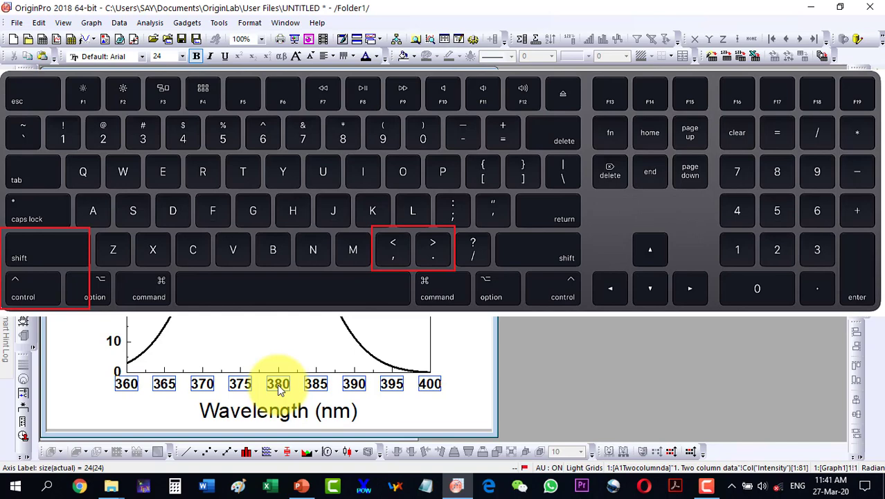
key(ctrl+shift+comma)
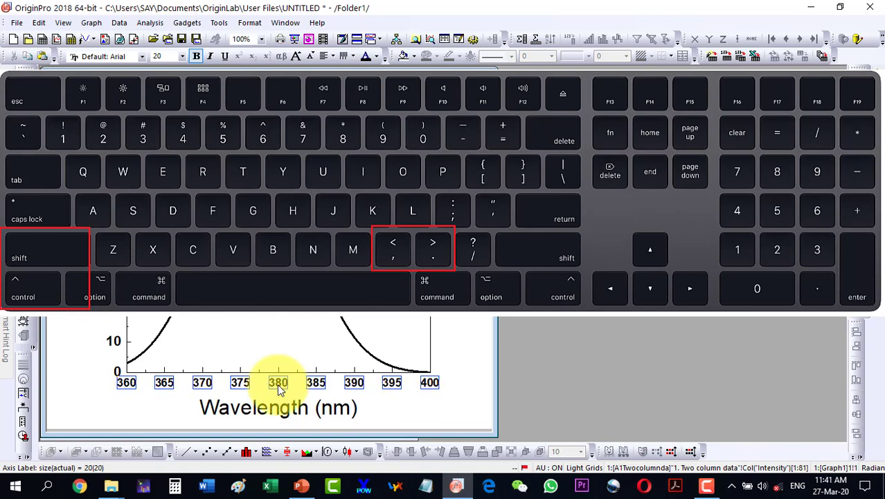
key(ctrl+shift+comma)
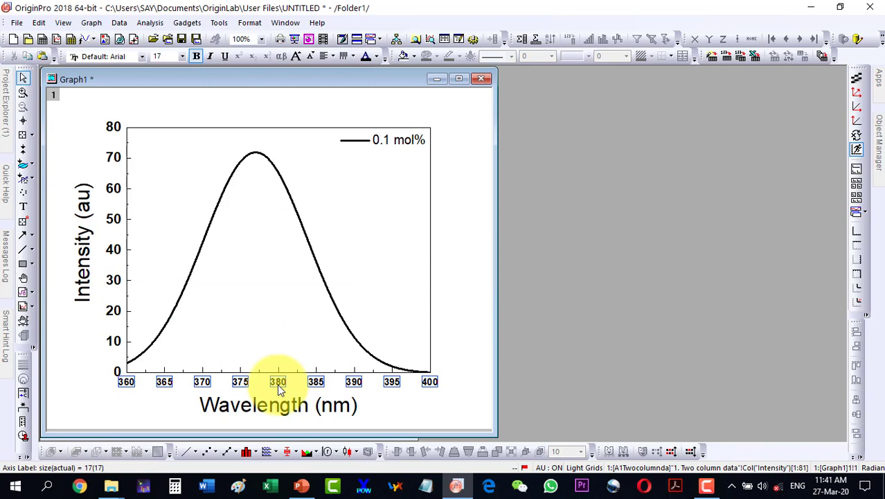
key(ctrl+shift+comma)
key(ctrl+shift+period)
key(ctrl+shift+period)
key(ctrl+shift+period)
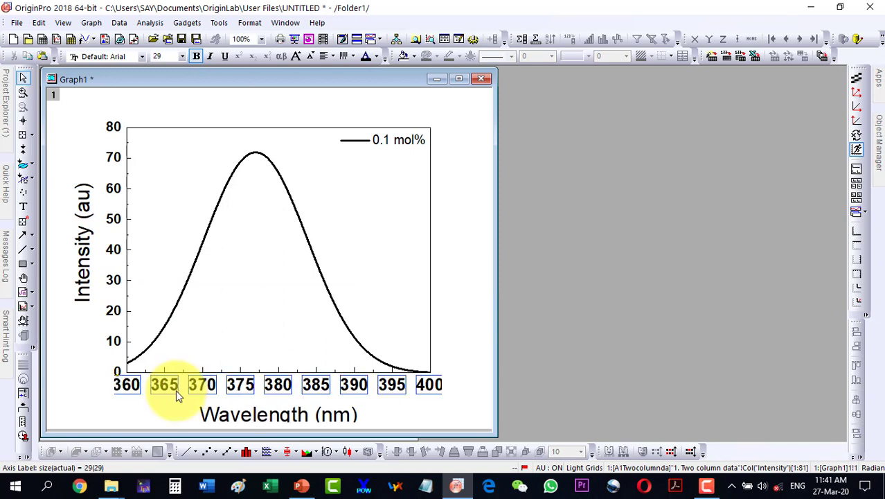
key(ctrl+shift+comma)
key(ctrl+shift+comma)
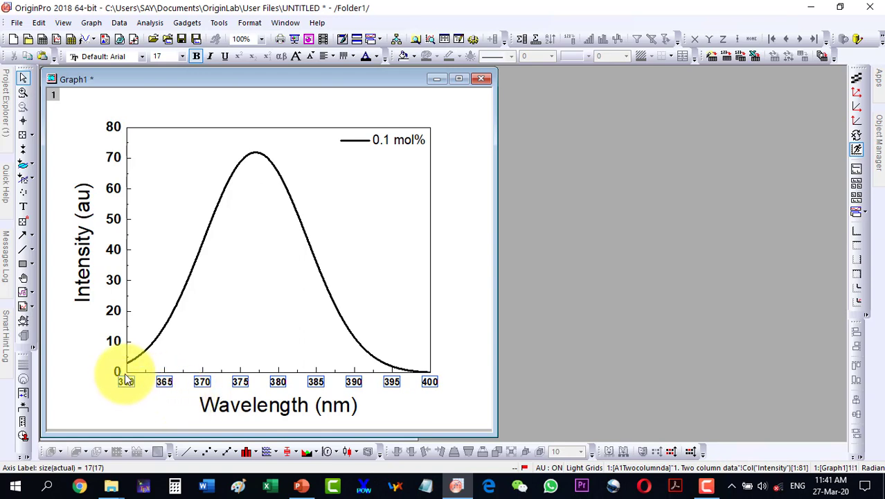
Resize the Wavelength (nm) axis title from 36 to font size 30.
click(250, 408)
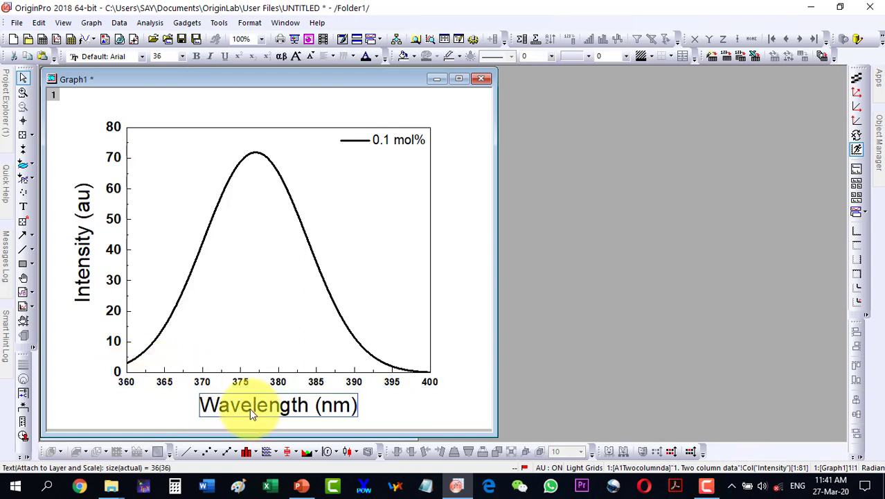
key(ctrl+shift+comma)
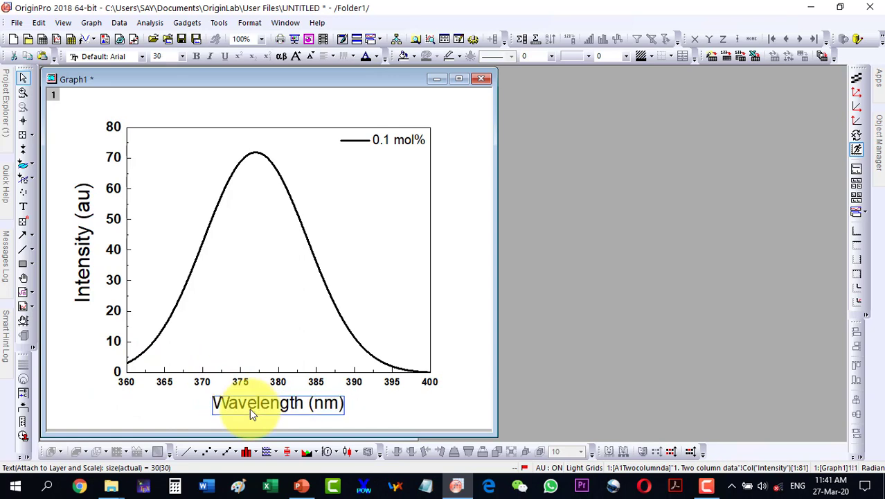
key(ctrl+shift+comma)
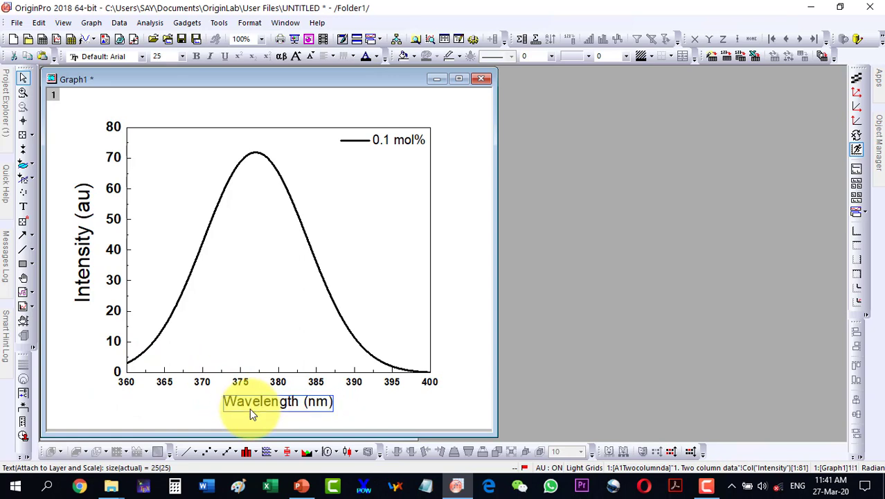
key(ctrl+shift+period)
key(ctrl+shift+period)
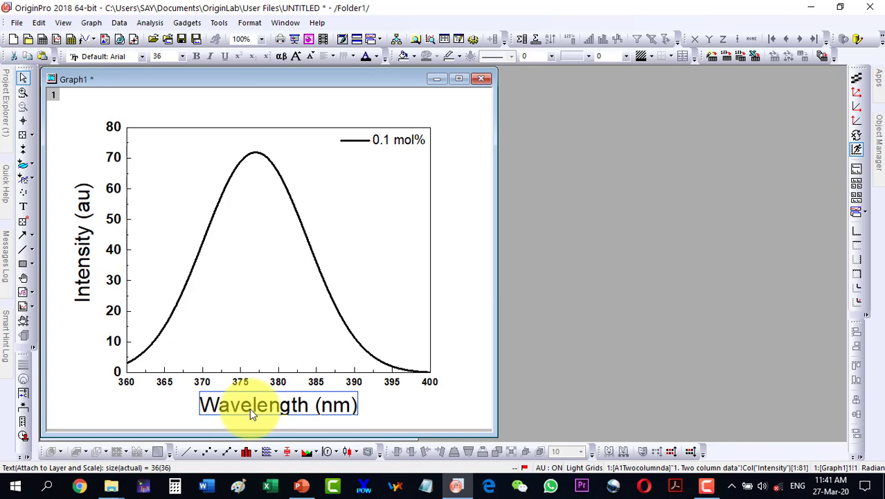
key(ctrl+shift+period)
key(ctrl+shift+comma)
key(ctrl+shift+comma)
key(ctrl+shift+comma)
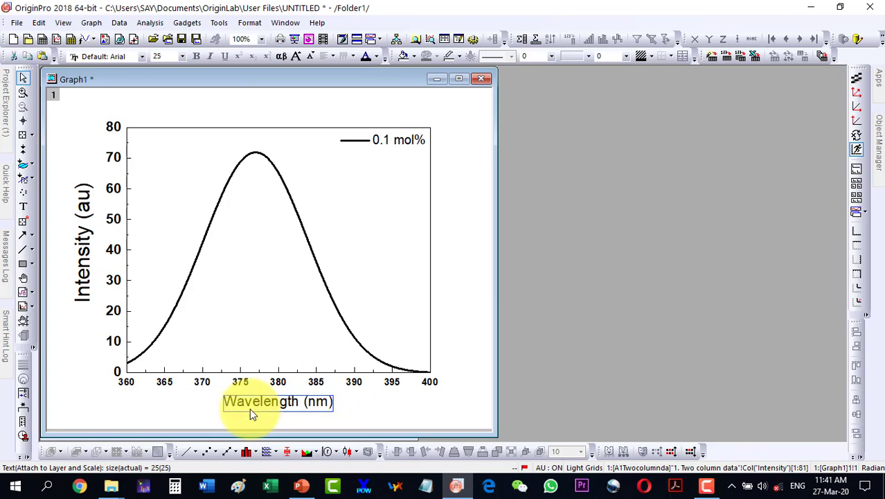
key(ctrl+shift+period)
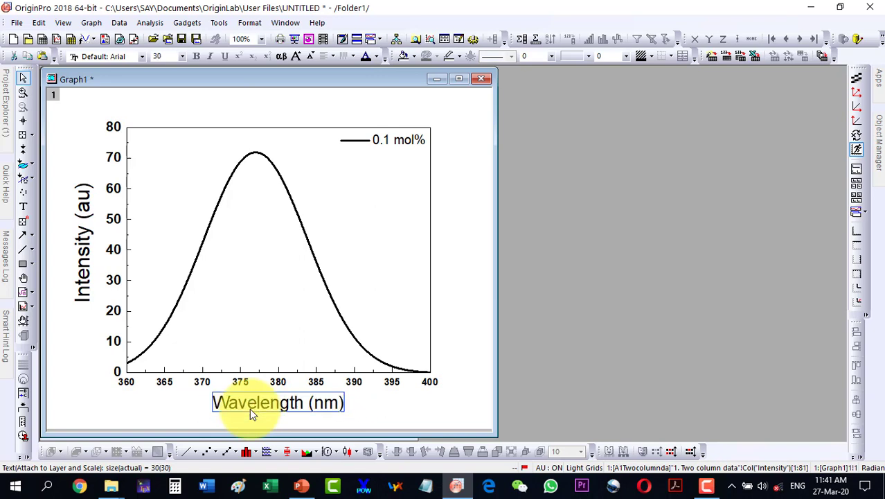
Shrink left tick labels to 17 and Intensity (au) title to 30, then move Graph1 aside.
click(114, 313)
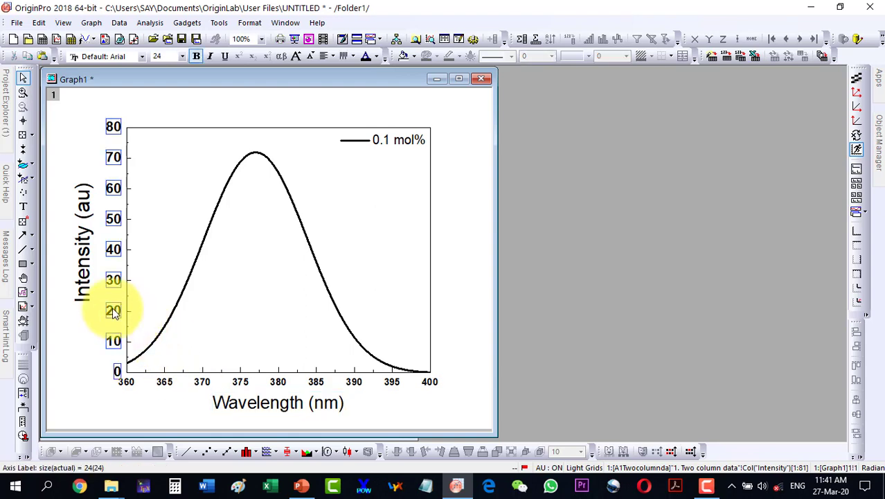
key(ctrl+shift+comma)
key(ctrl+shift+comma)
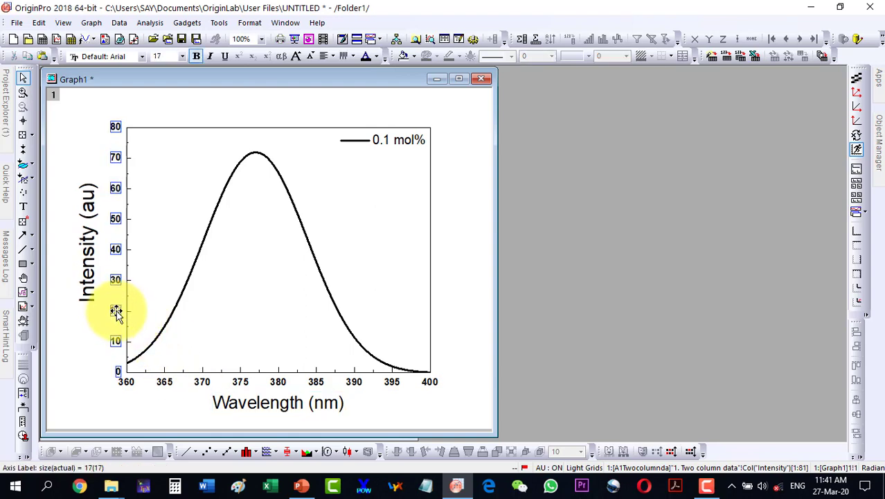
click(90, 295)
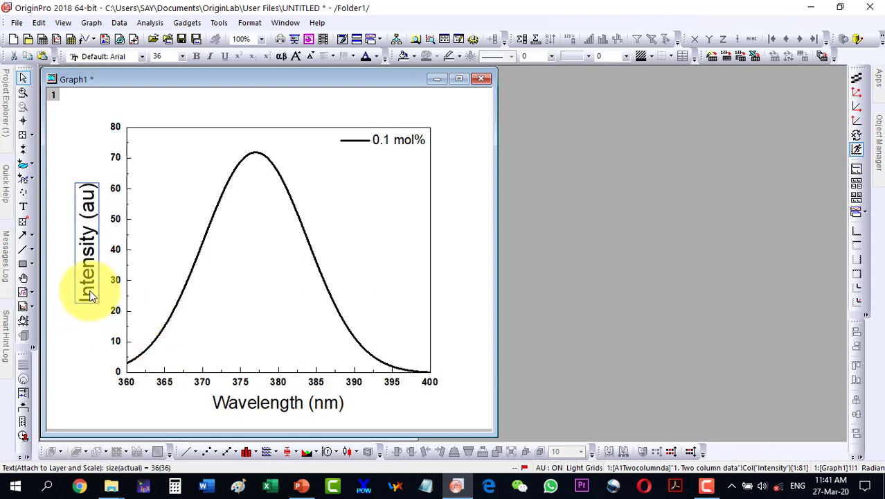
key(ctrl+shift+comma)
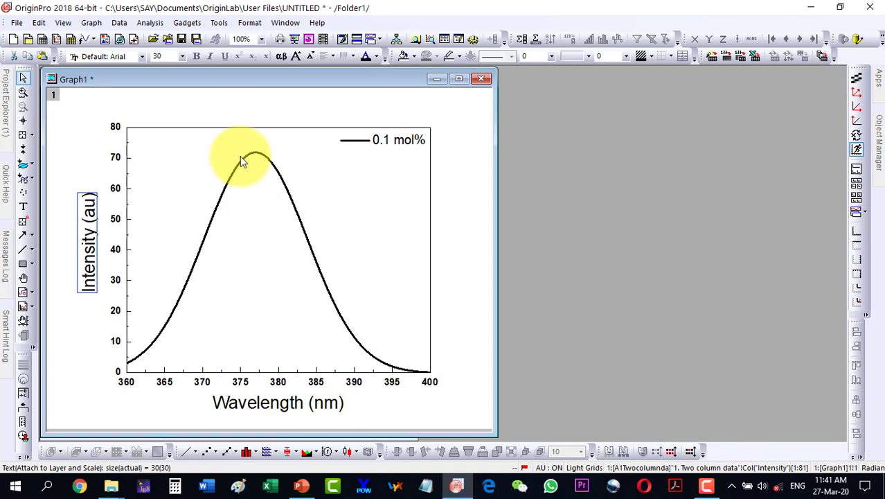
drag(147, 79, 476, 83)
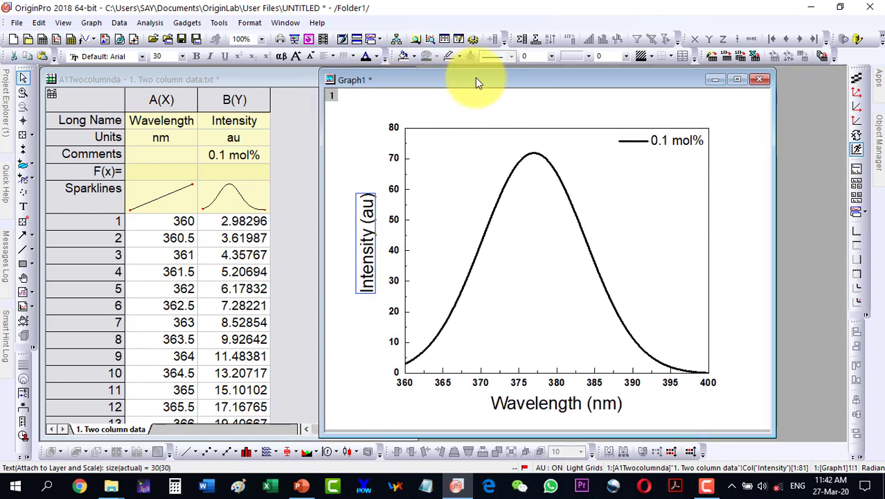